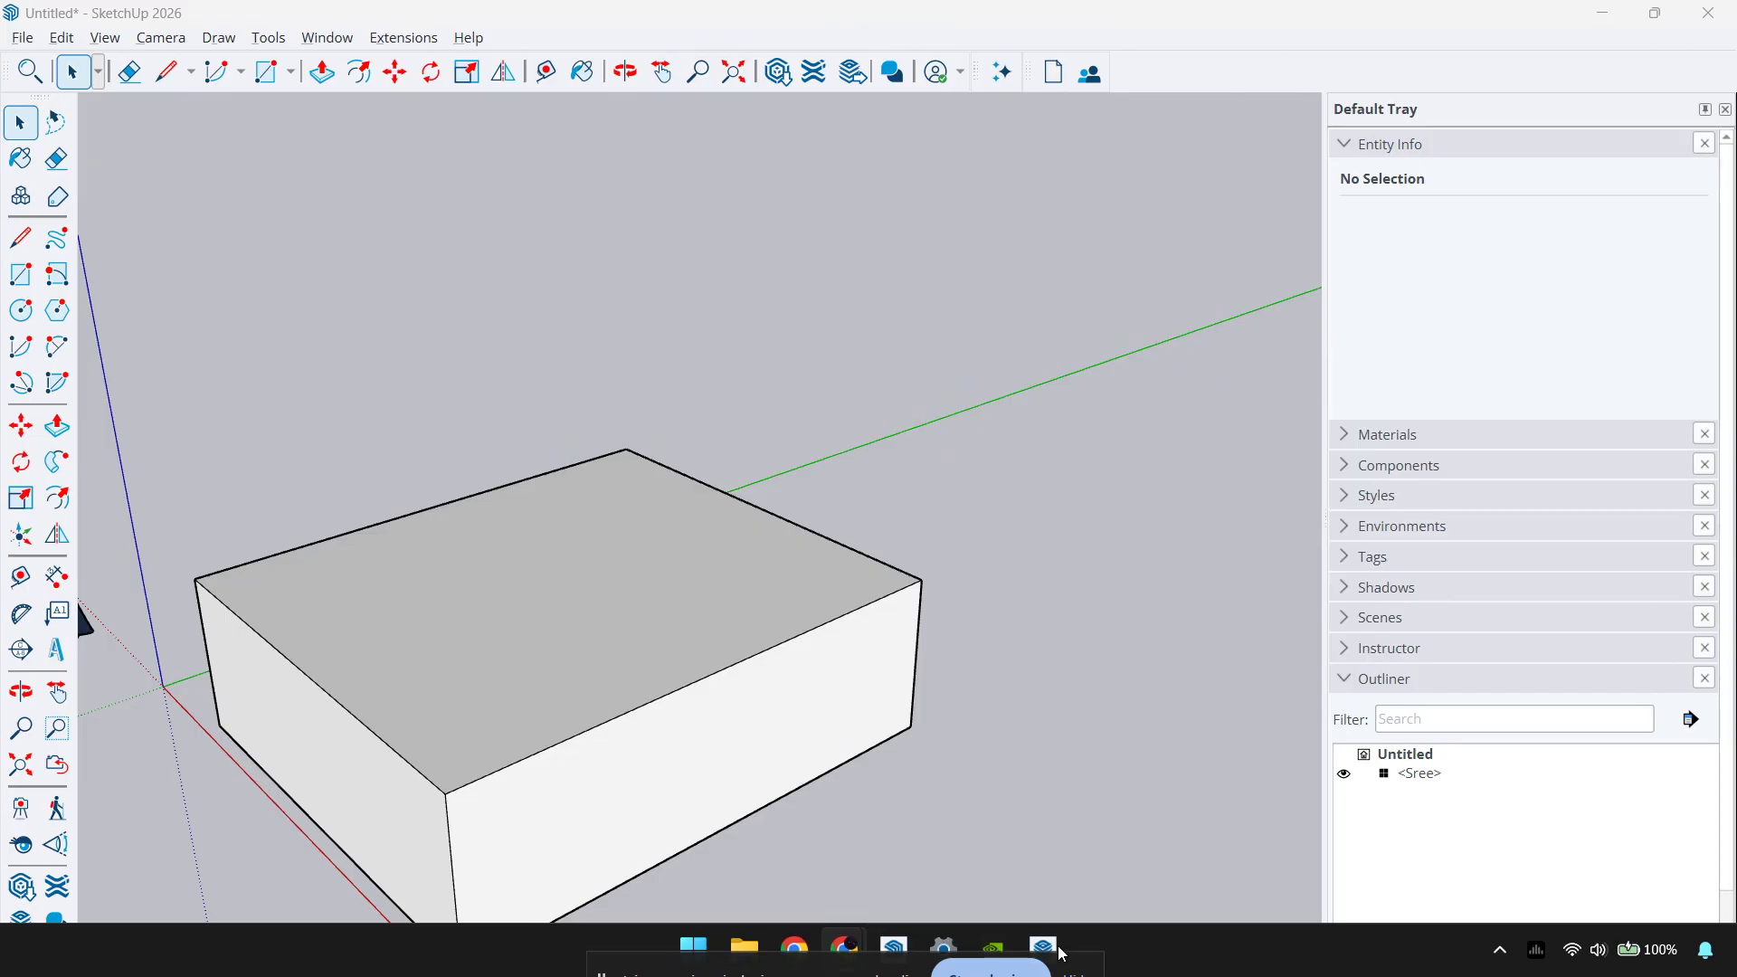
# Switch to File Explorer and view the contents of the Desktop and Documents folders.
pyautogui.click(1042, 950)
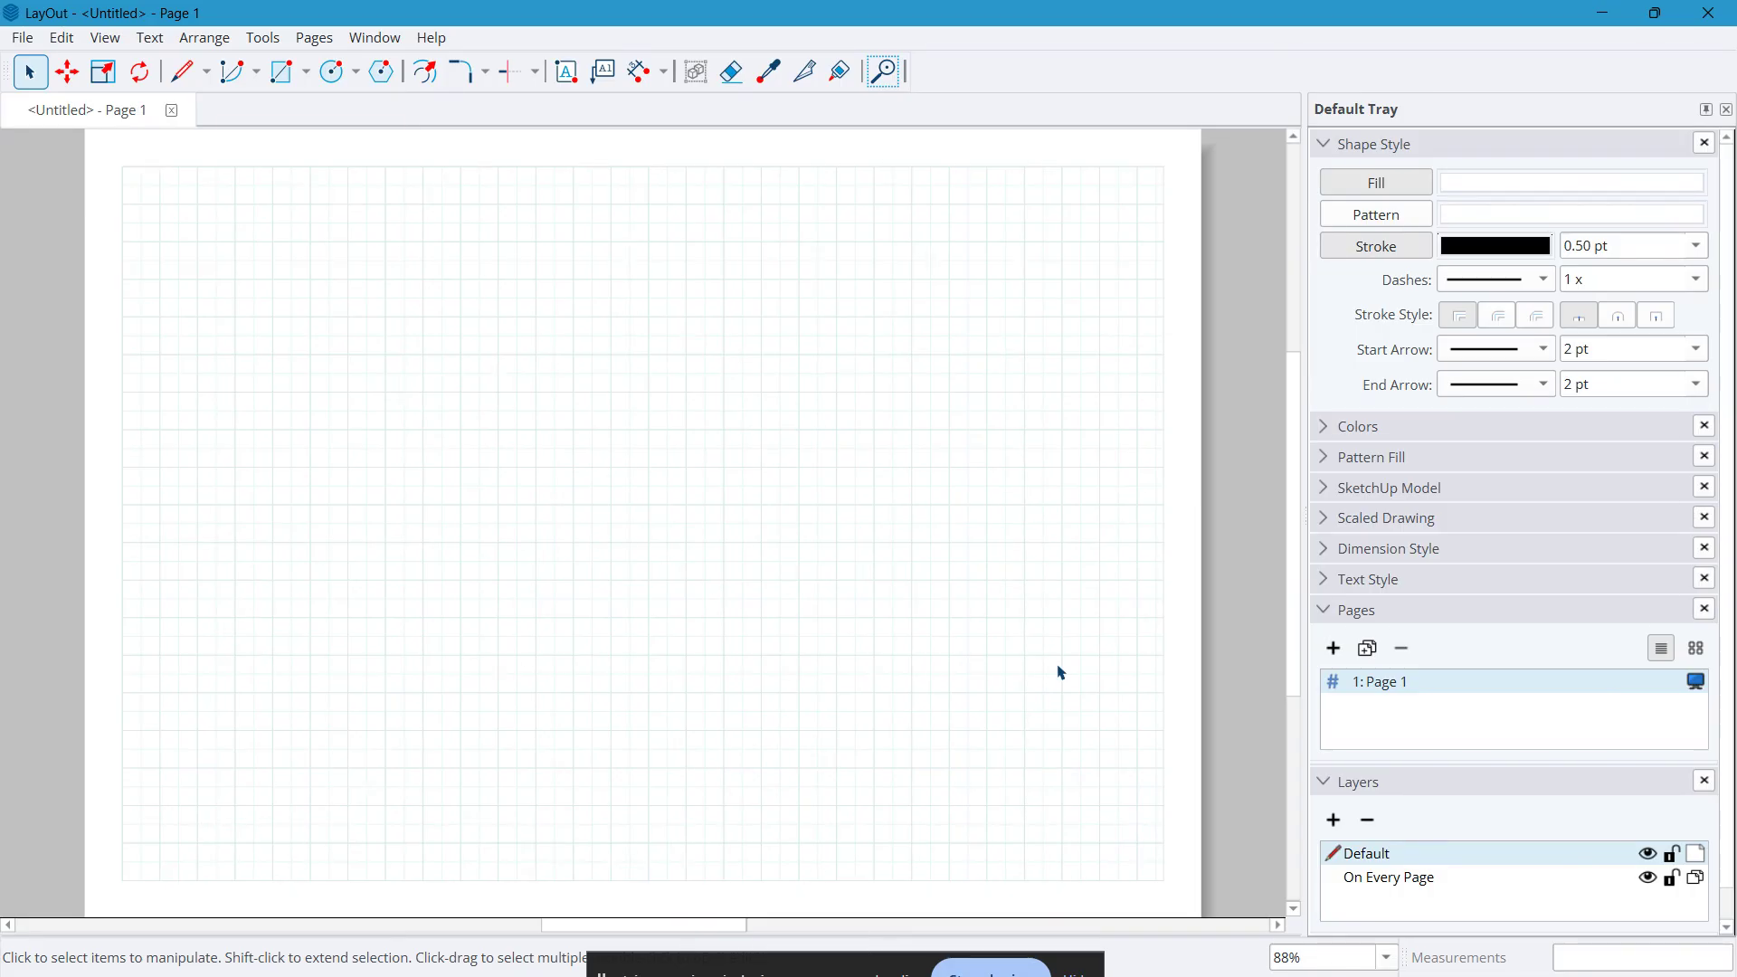
pyautogui.click(748, 958)
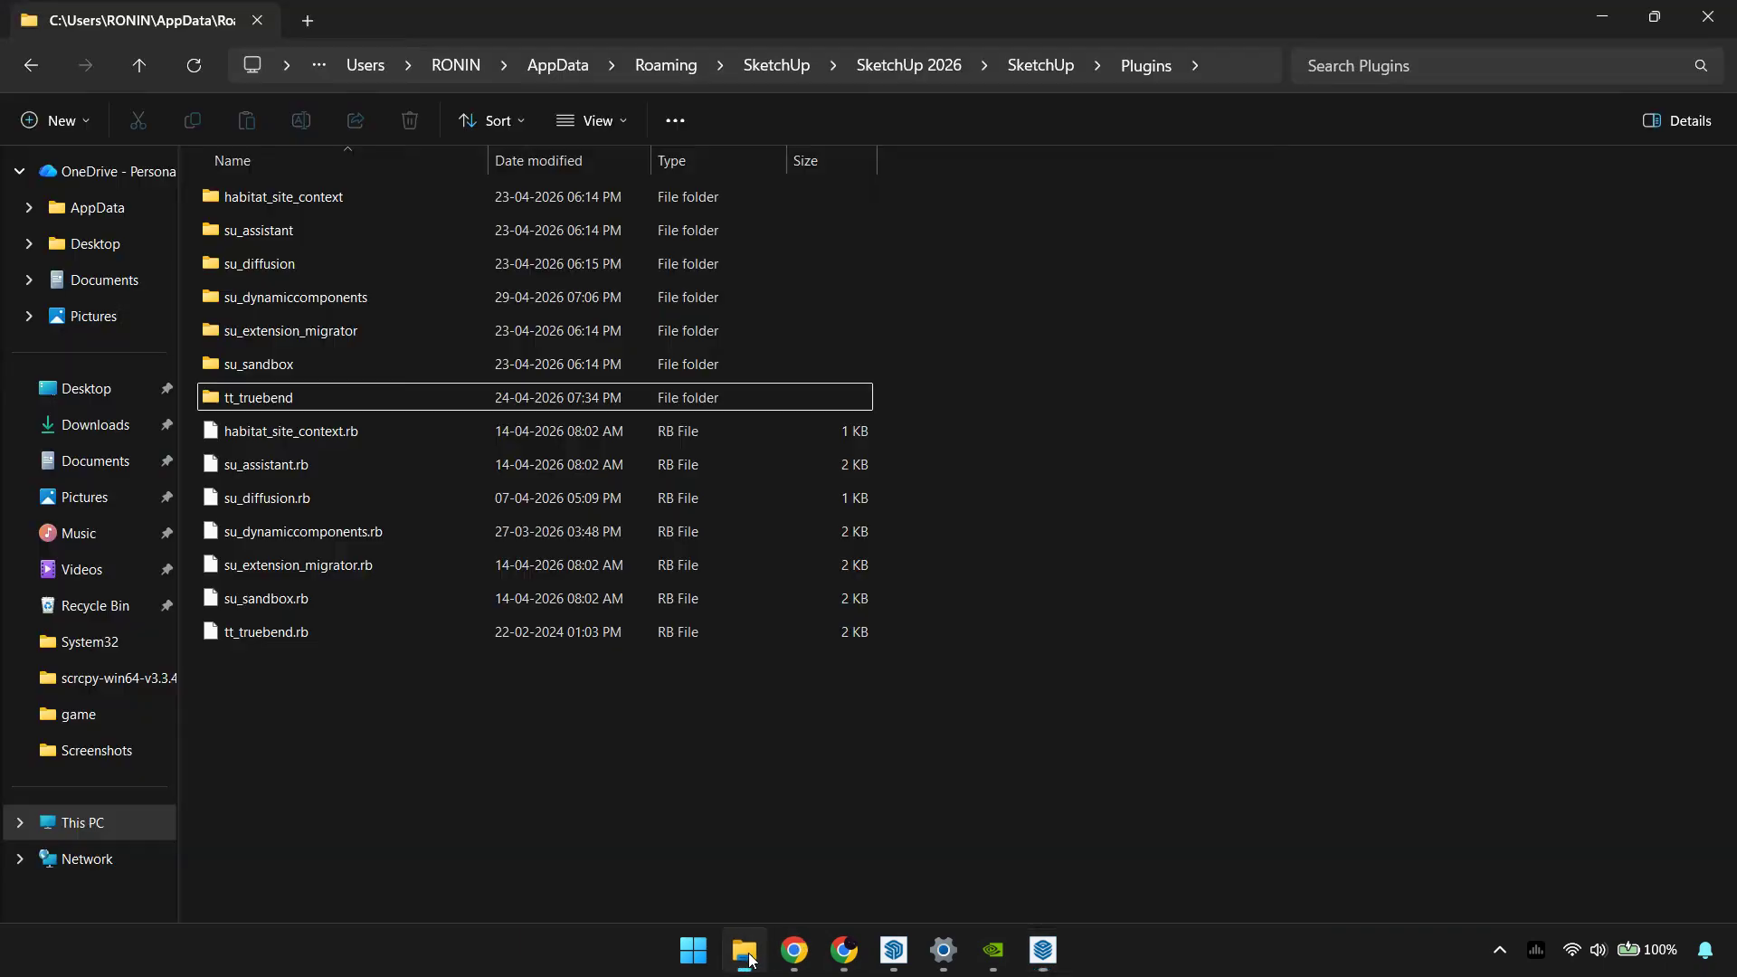
pyautogui.click(86, 389)
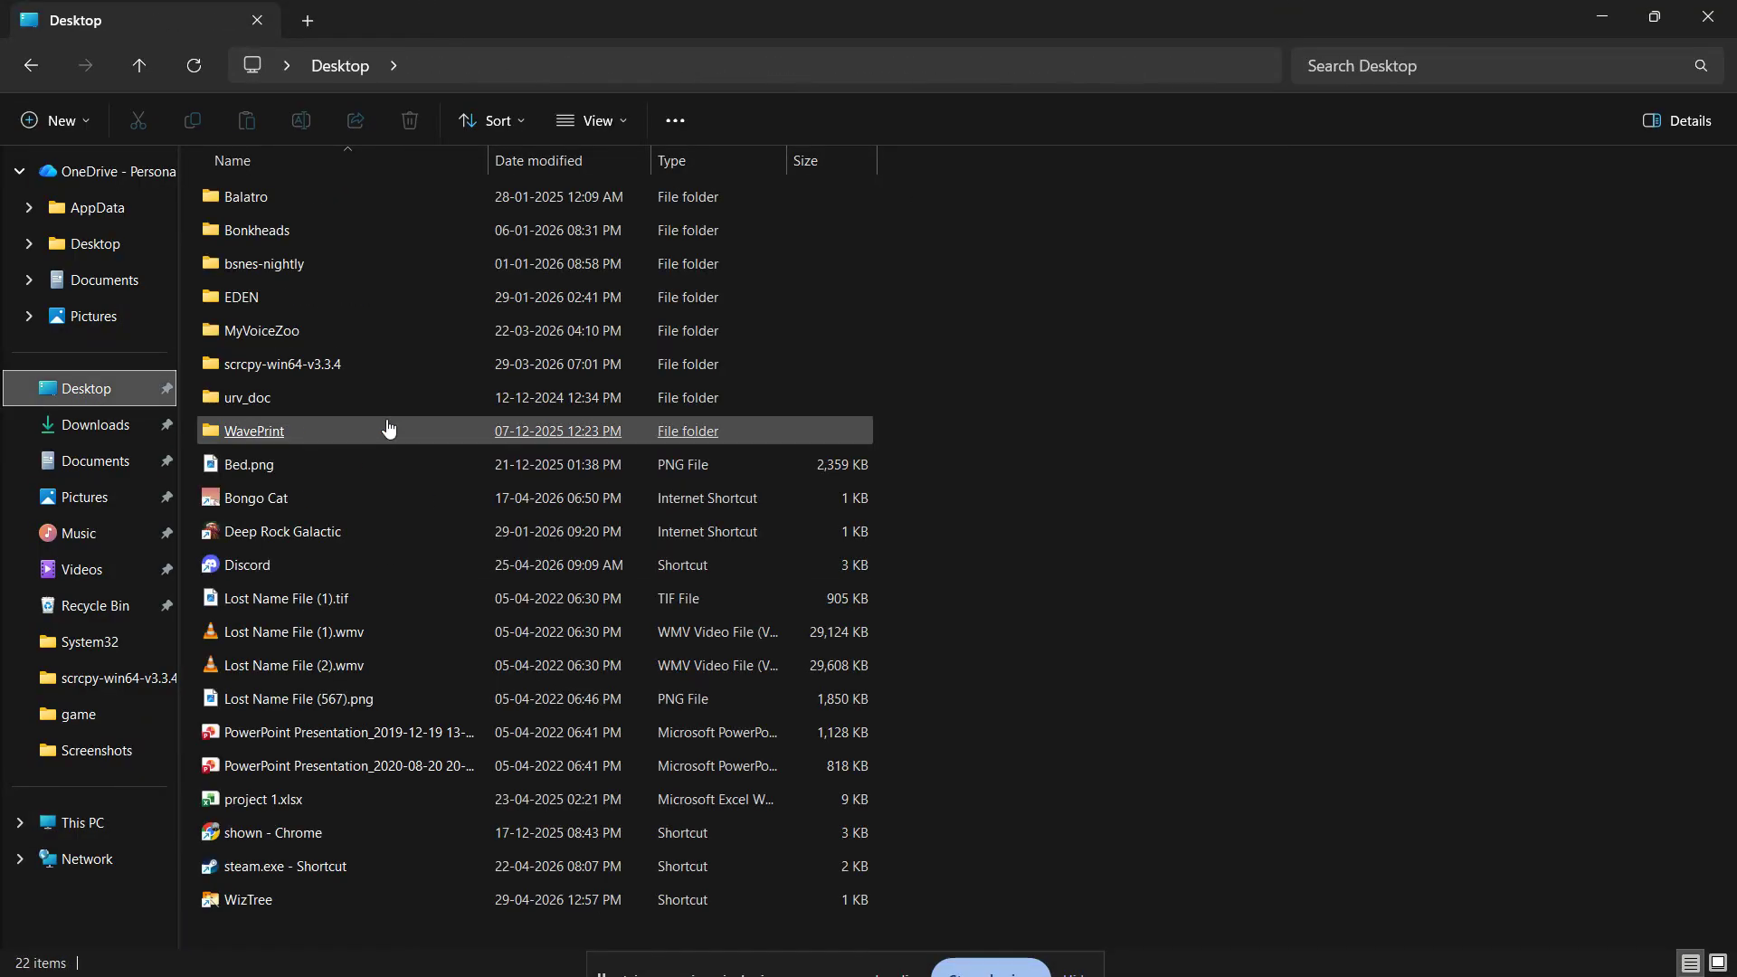
pyautogui.click(114, 470)
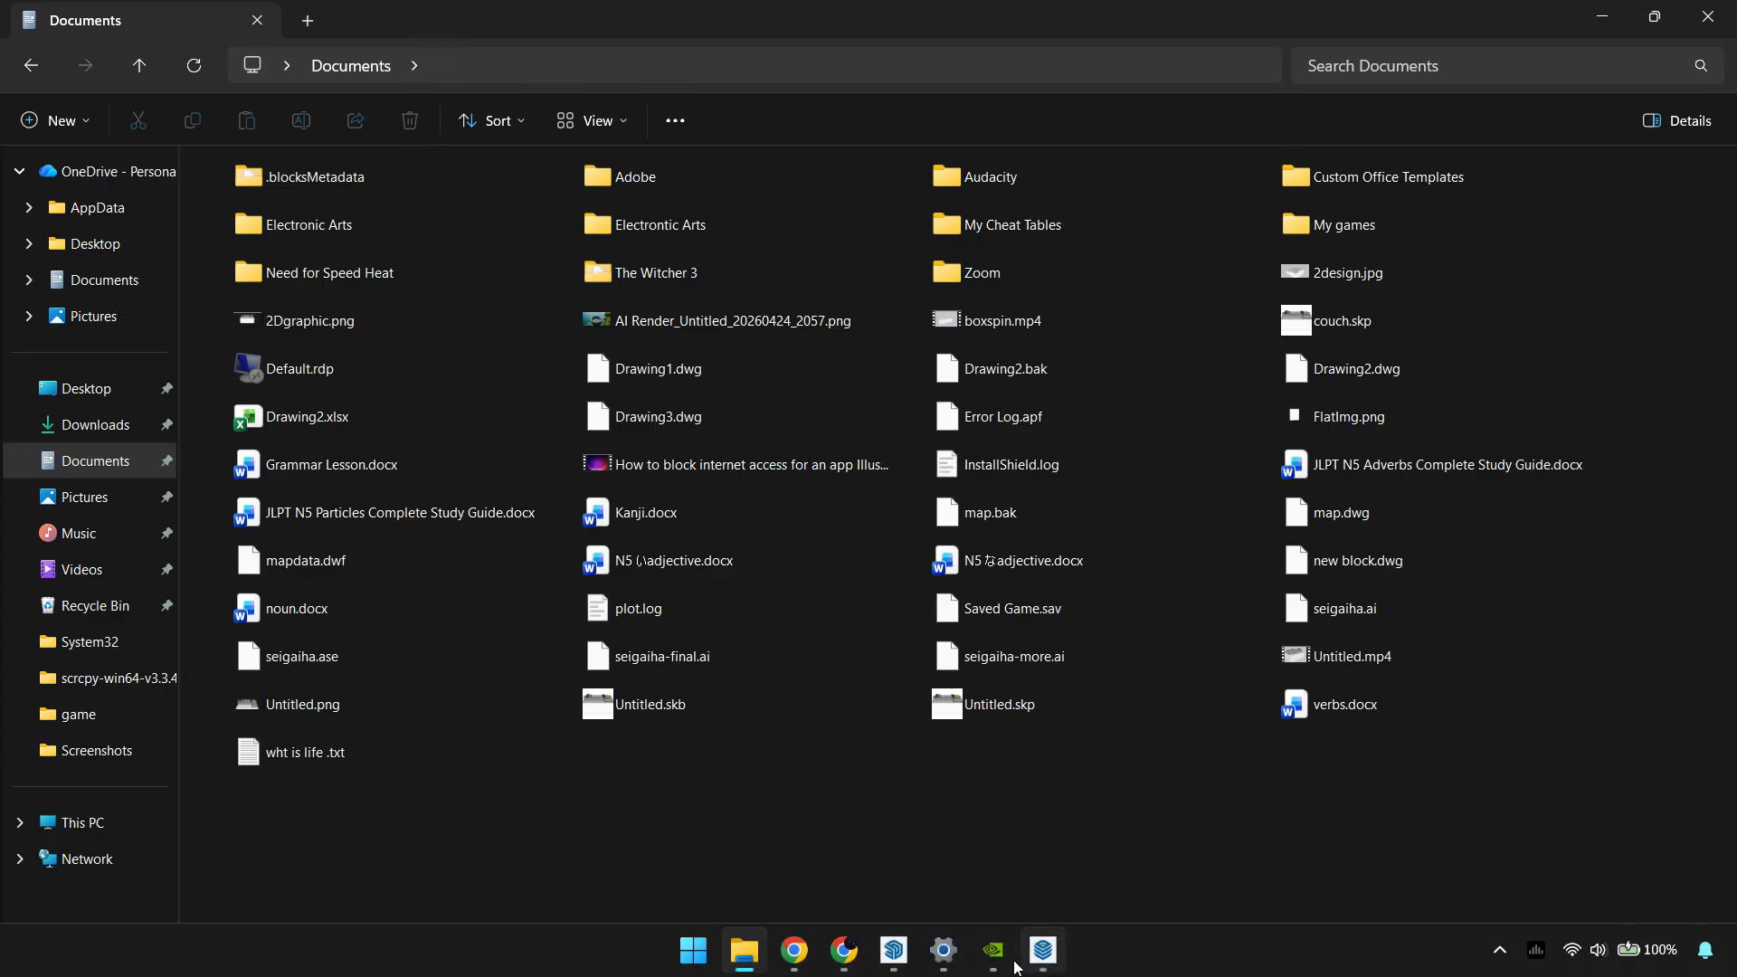
# Switch to SketchUp and orbit to a lower, closer view of the box.
pyautogui.click(893, 962)
pyautogui.press('o')
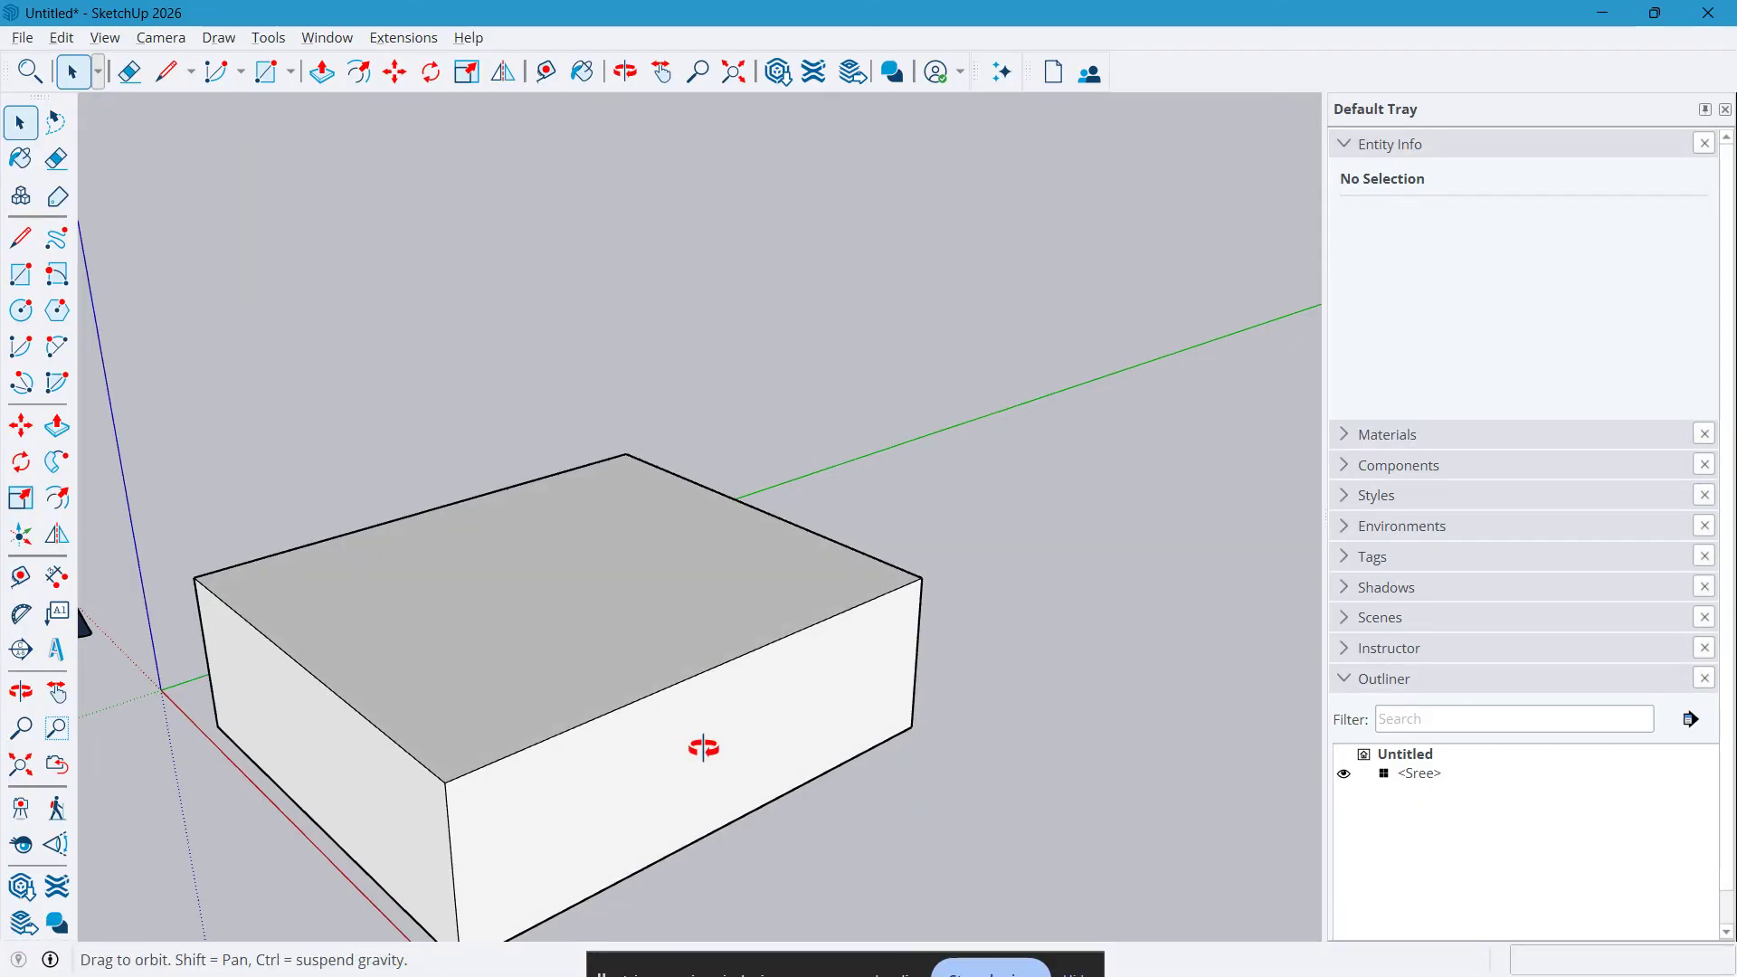
pyautogui.moveTo(703, 745); pyautogui.dragTo(791, 682)
pyautogui.press('space')
pyautogui.scroll(2, 682, 682)
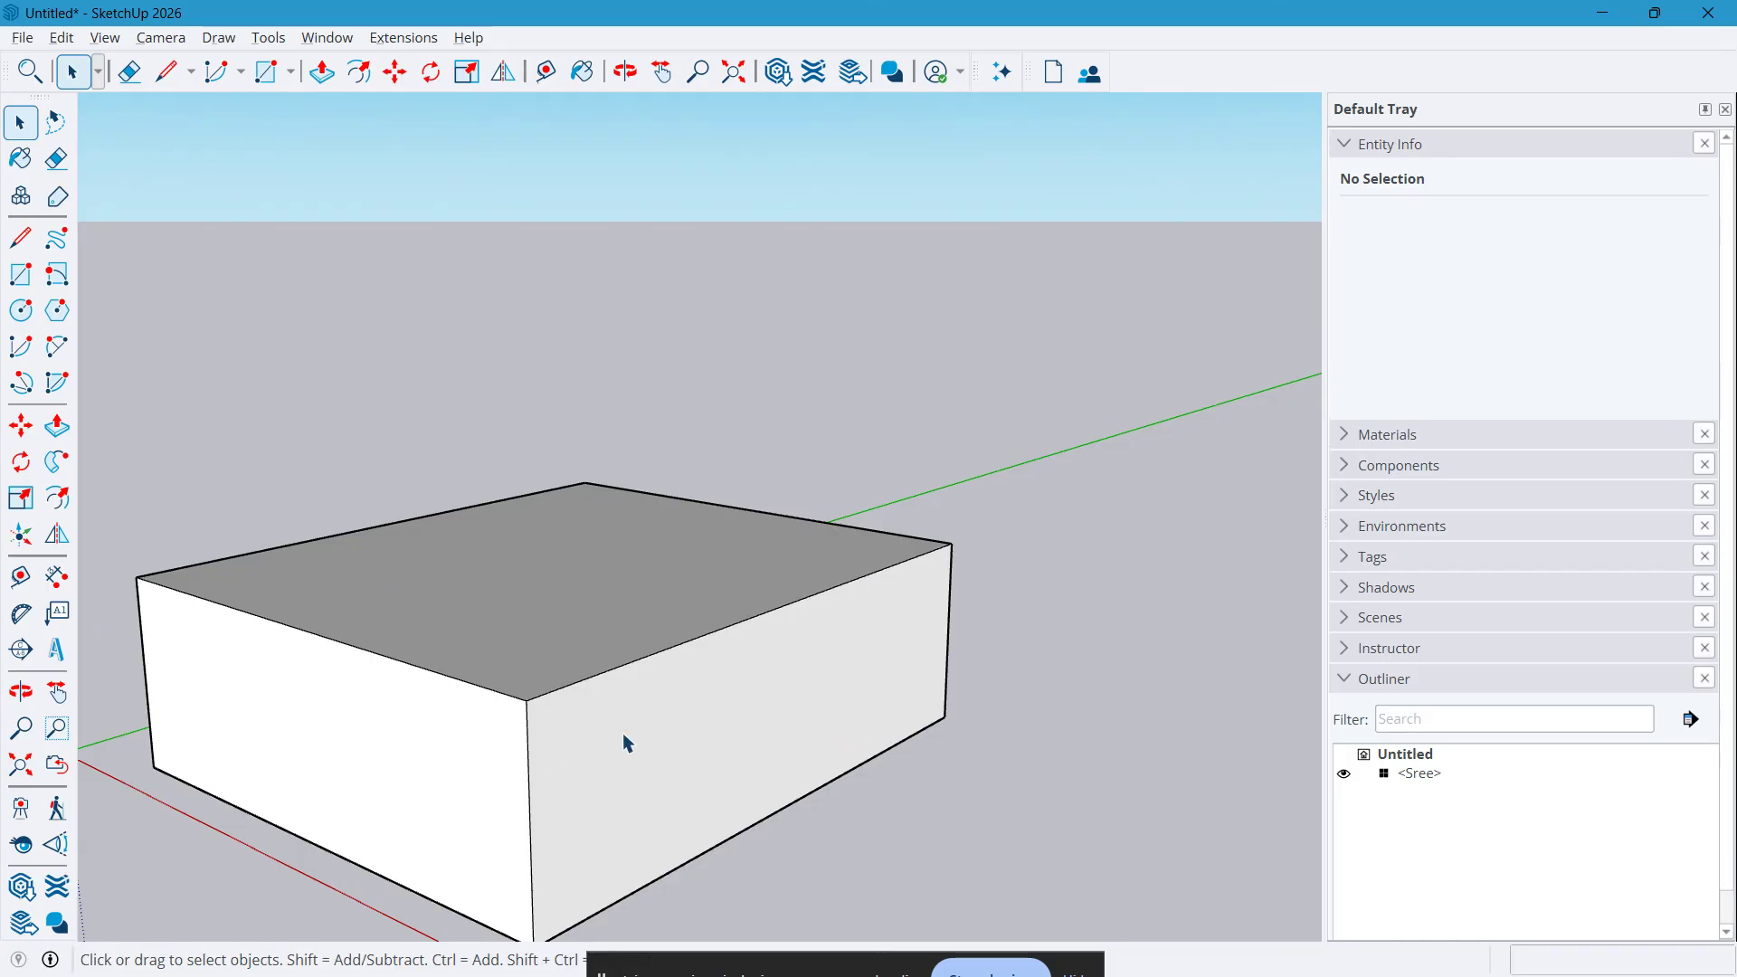
pyautogui.click(21, 37)
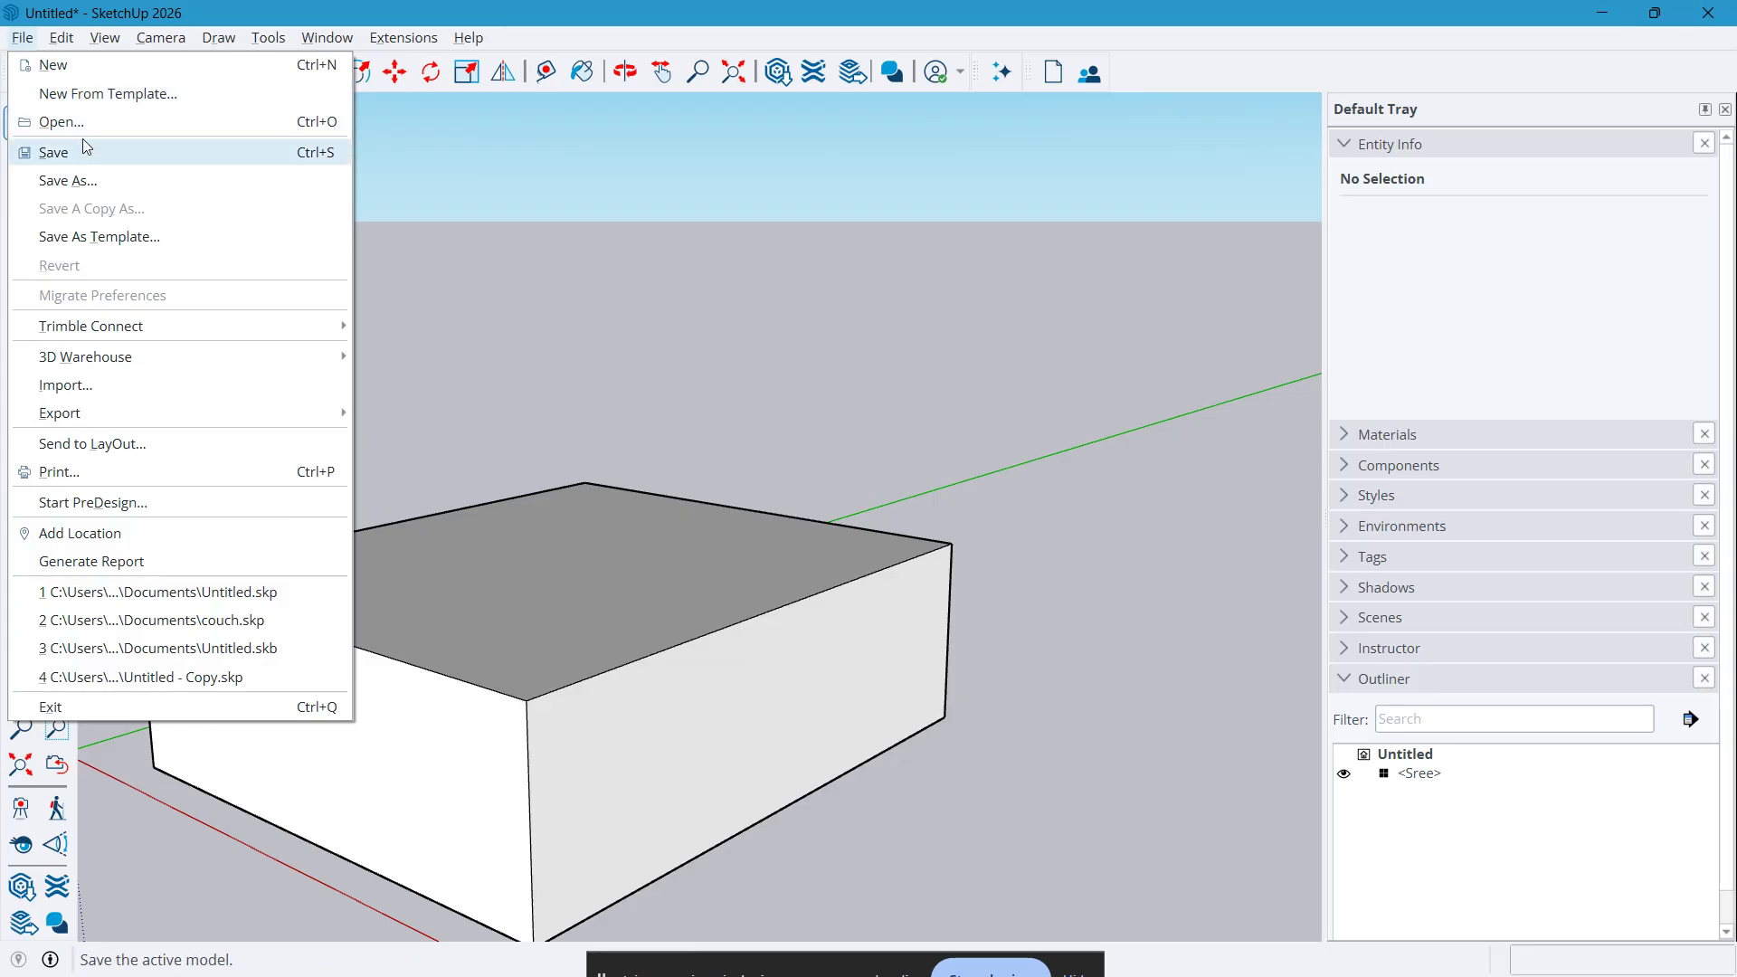
pyautogui.click(429, 215)
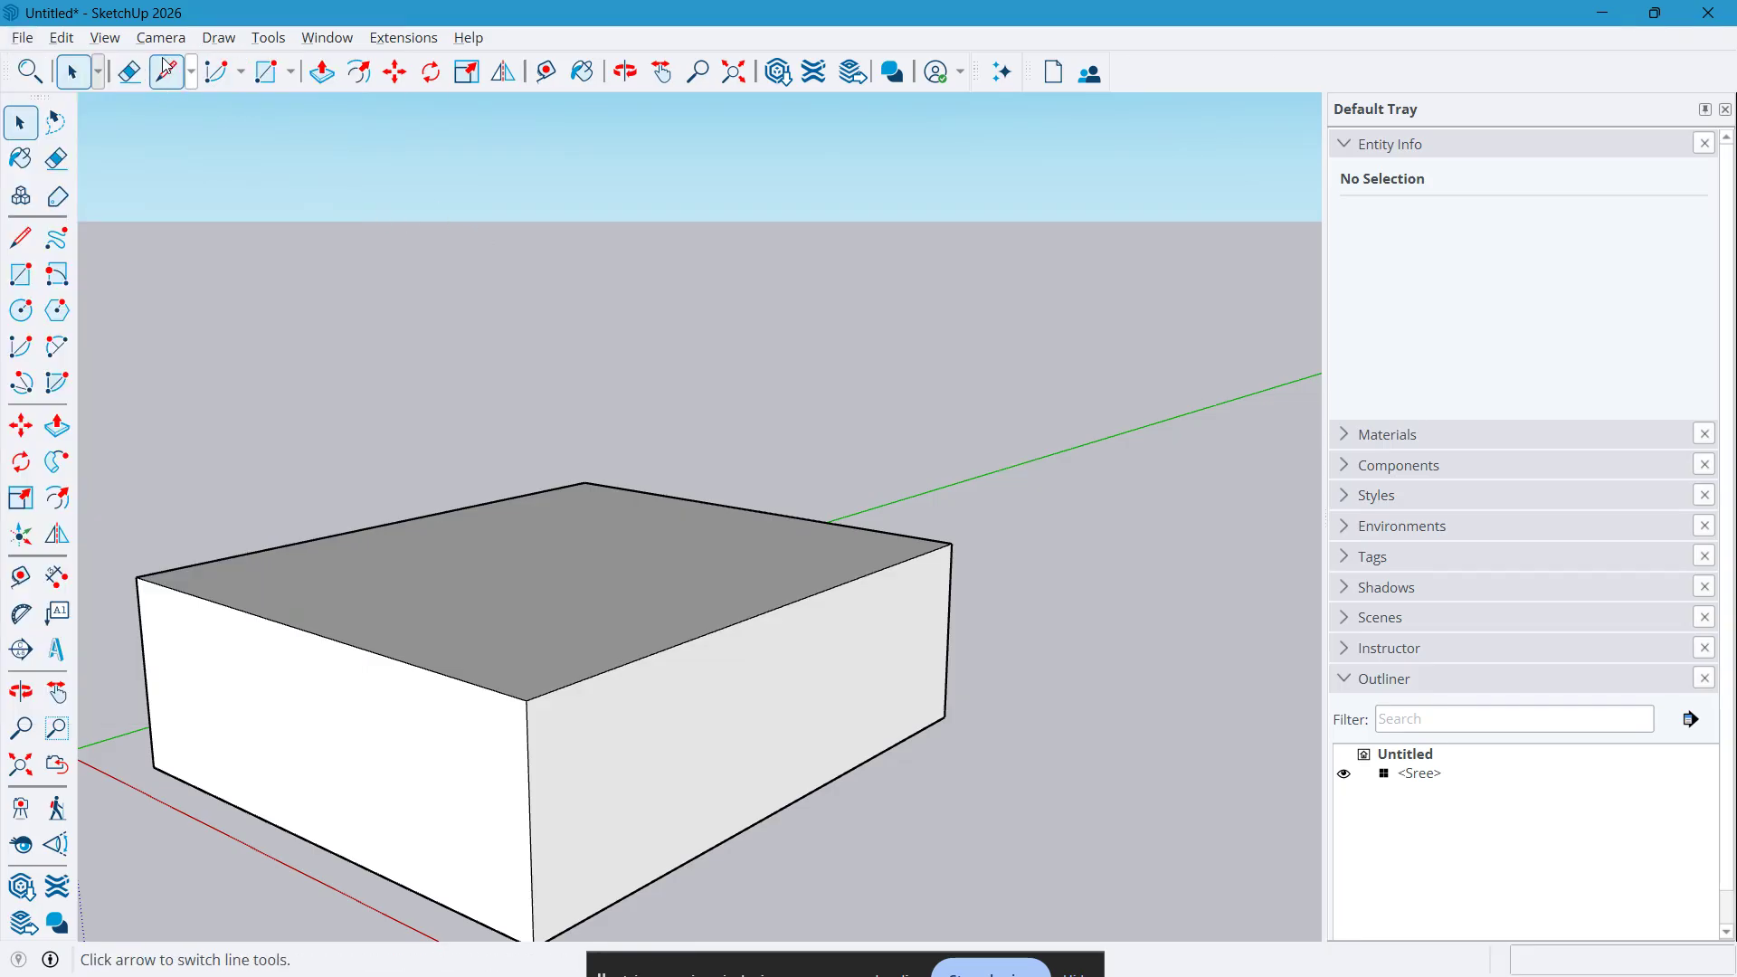
pyautogui.click(163, 42)
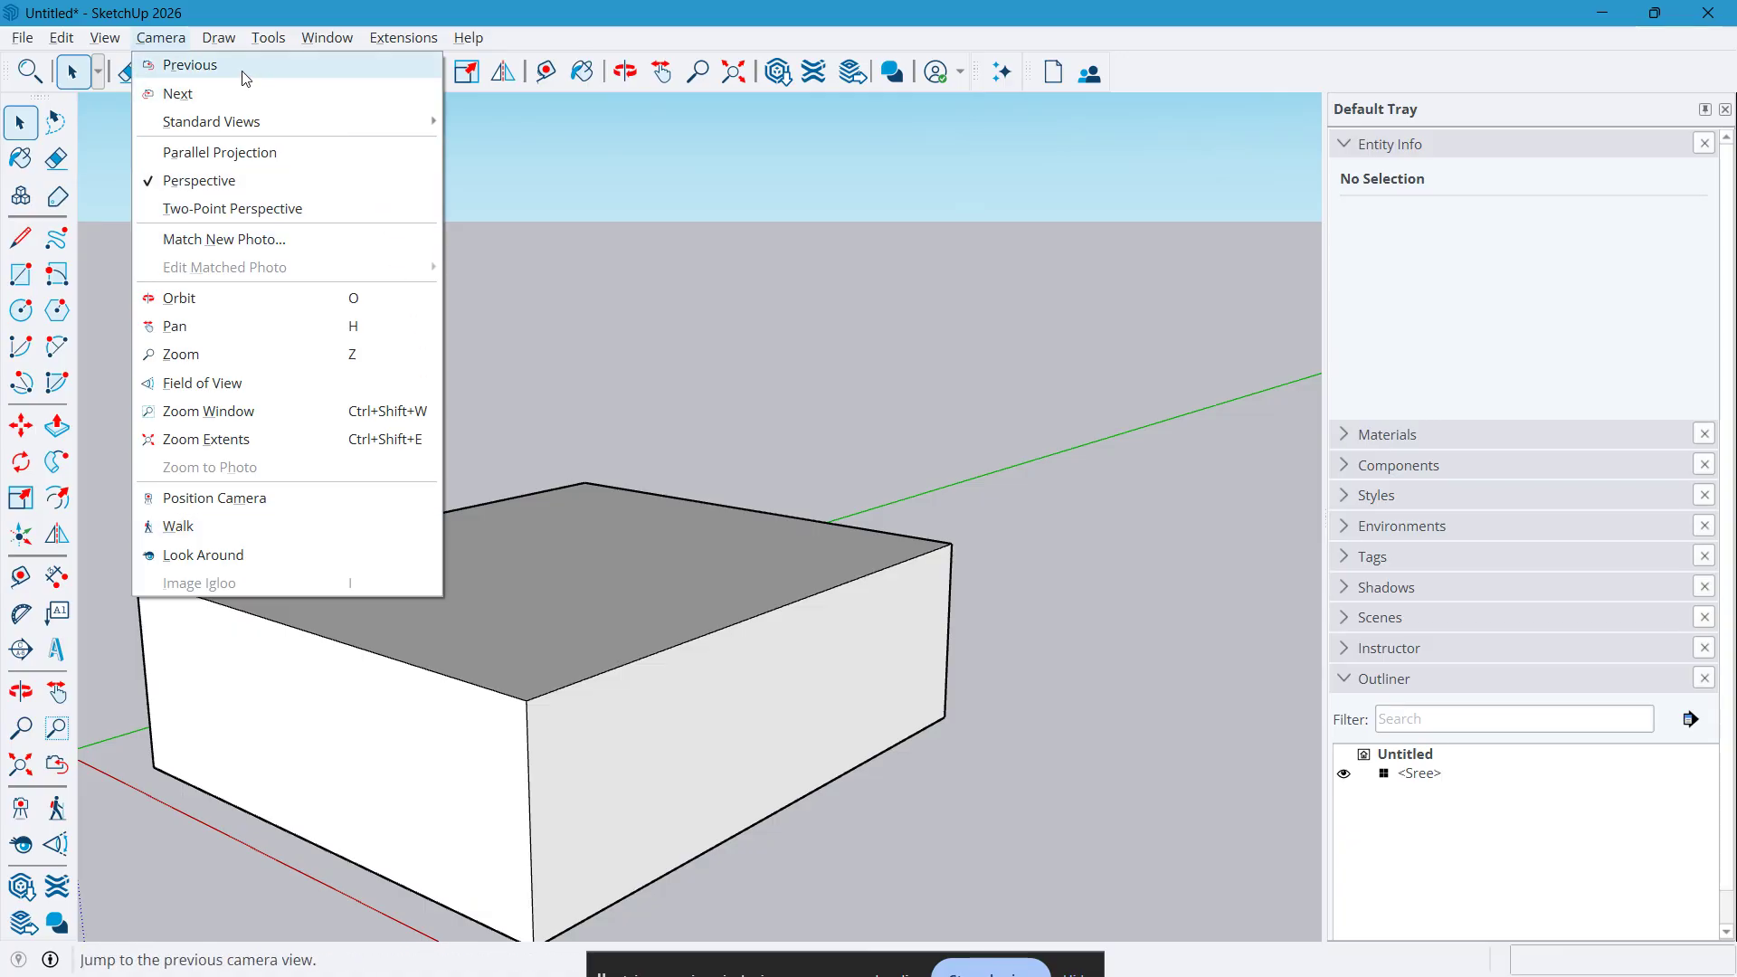
pyautogui.moveTo(225, 46)
pyautogui.moveTo(278, 44)
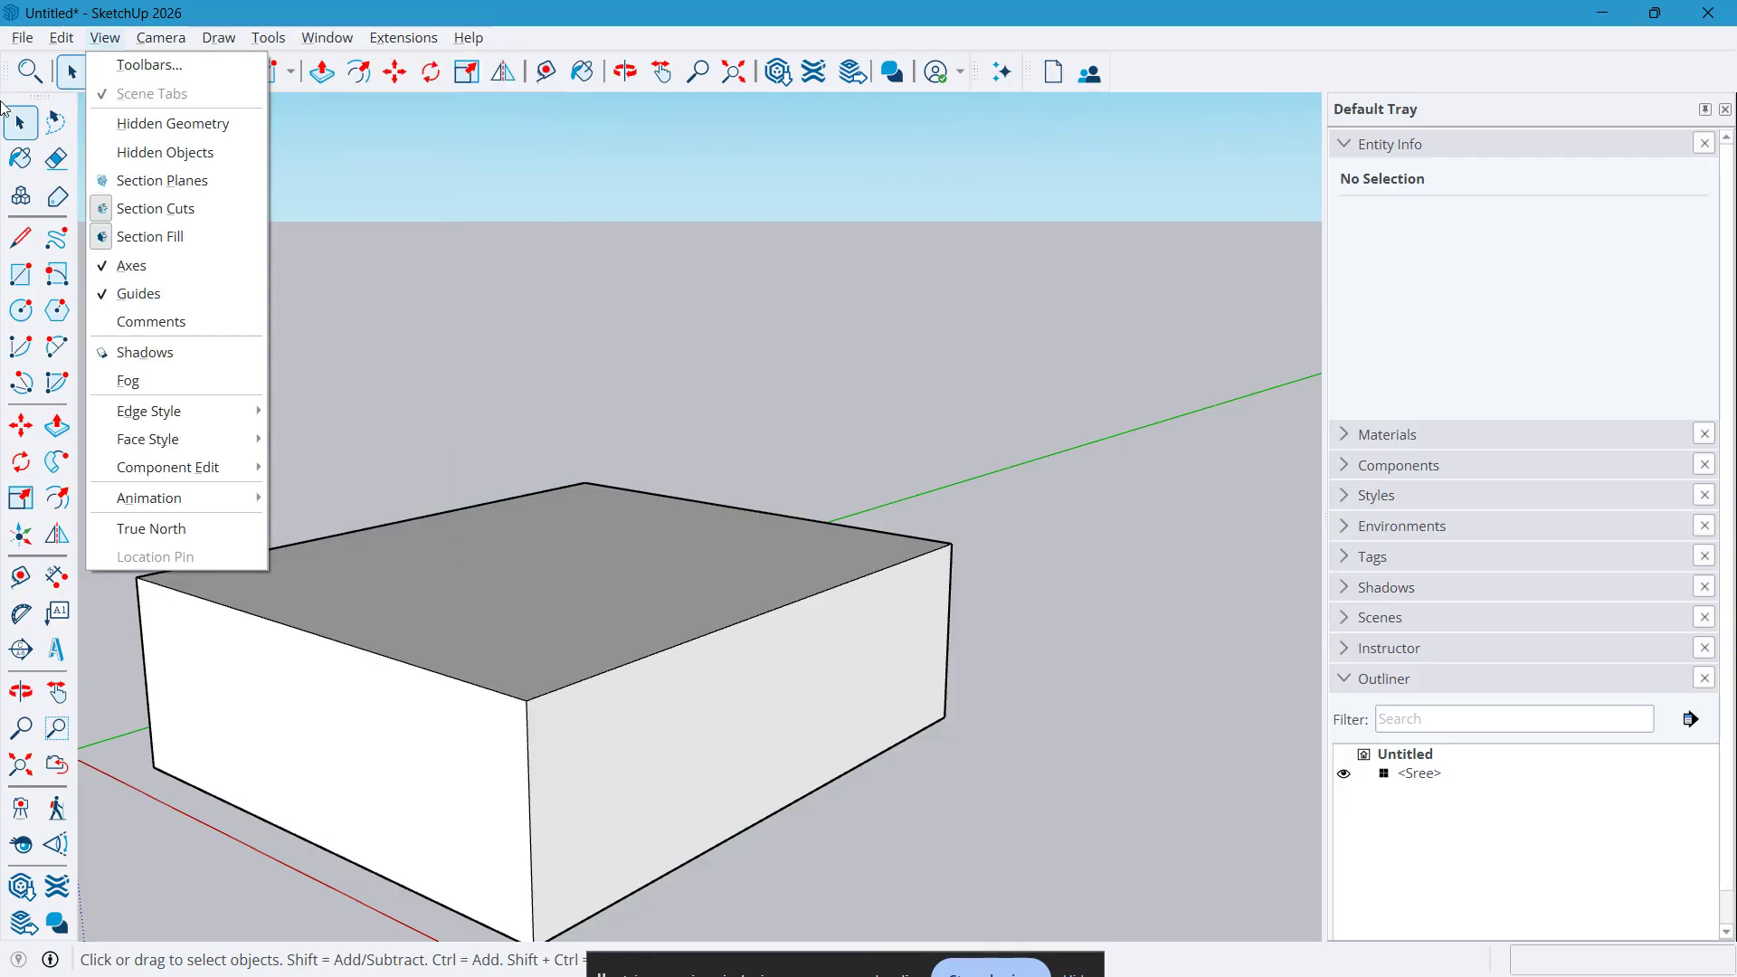
# Search the tools and commands for "anima", clear the query and dismiss the search.
pyautogui.click(26, 91)
pyautogui.click(27, 87)
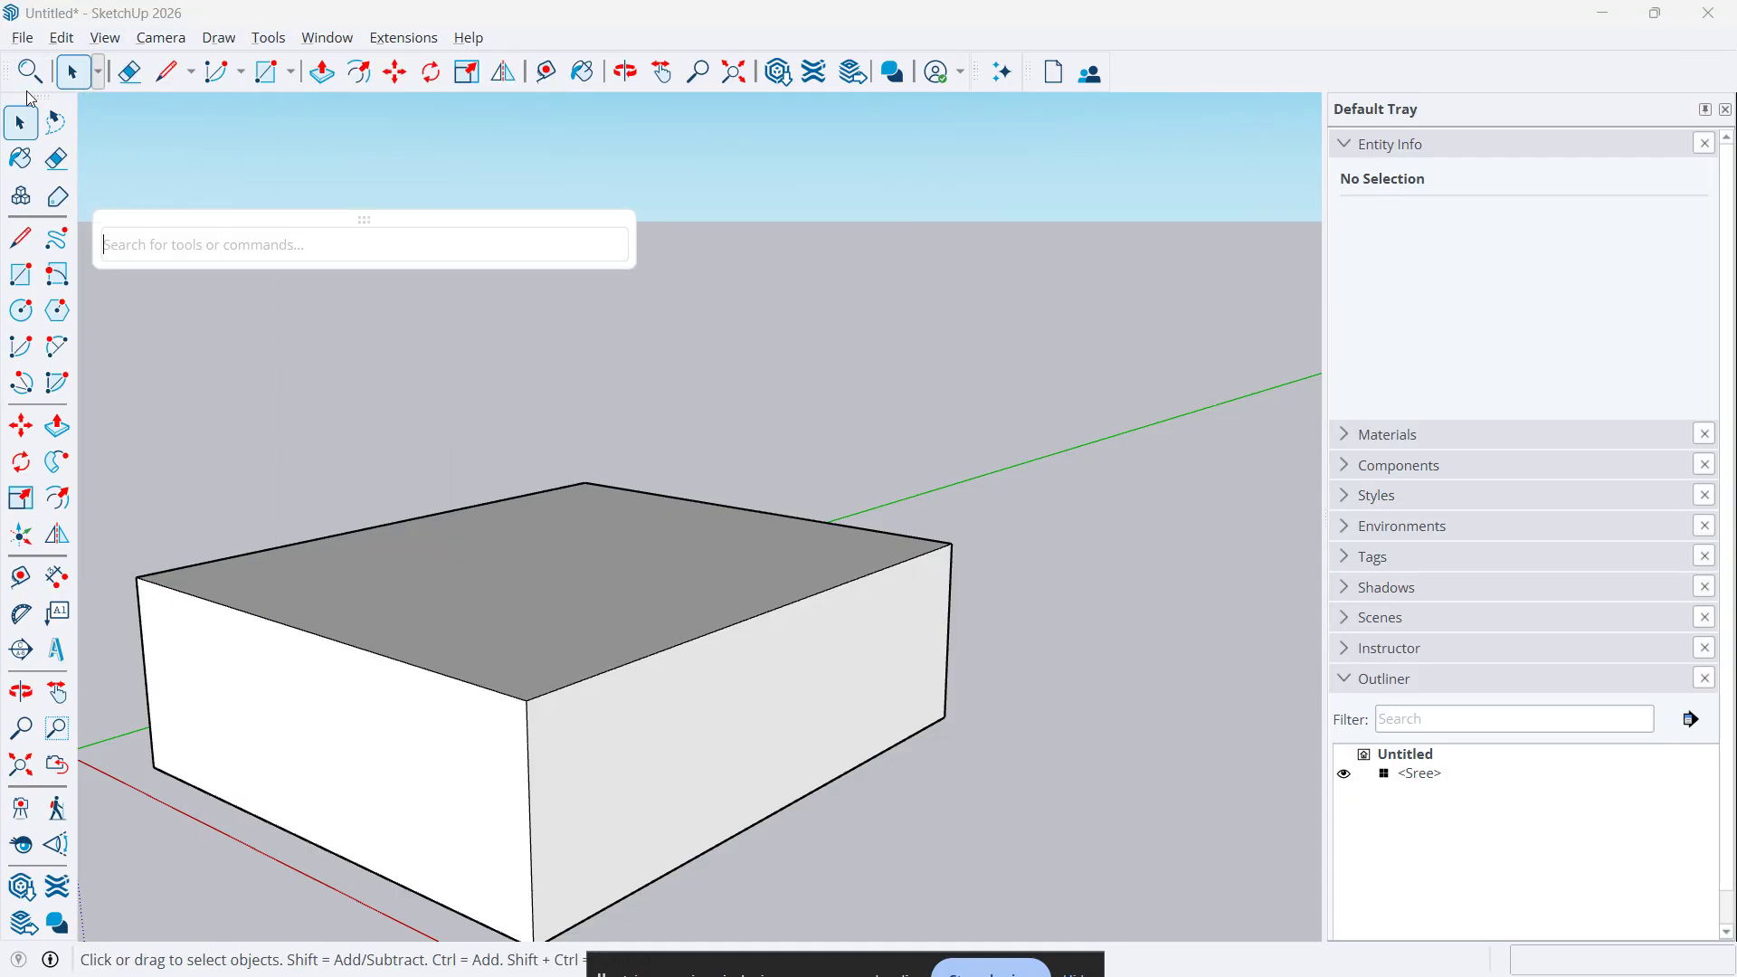
pyautogui.write('anima')
pyautogui.press('BackSpace')
pyautogui.press('BackSpace')
pyautogui.press('BackSpace')
pyautogui.press('BackSpace')
pyautogui.press('BackSpace')
pyautogui.click(202, 155)
pyautogui.click(185, 38)
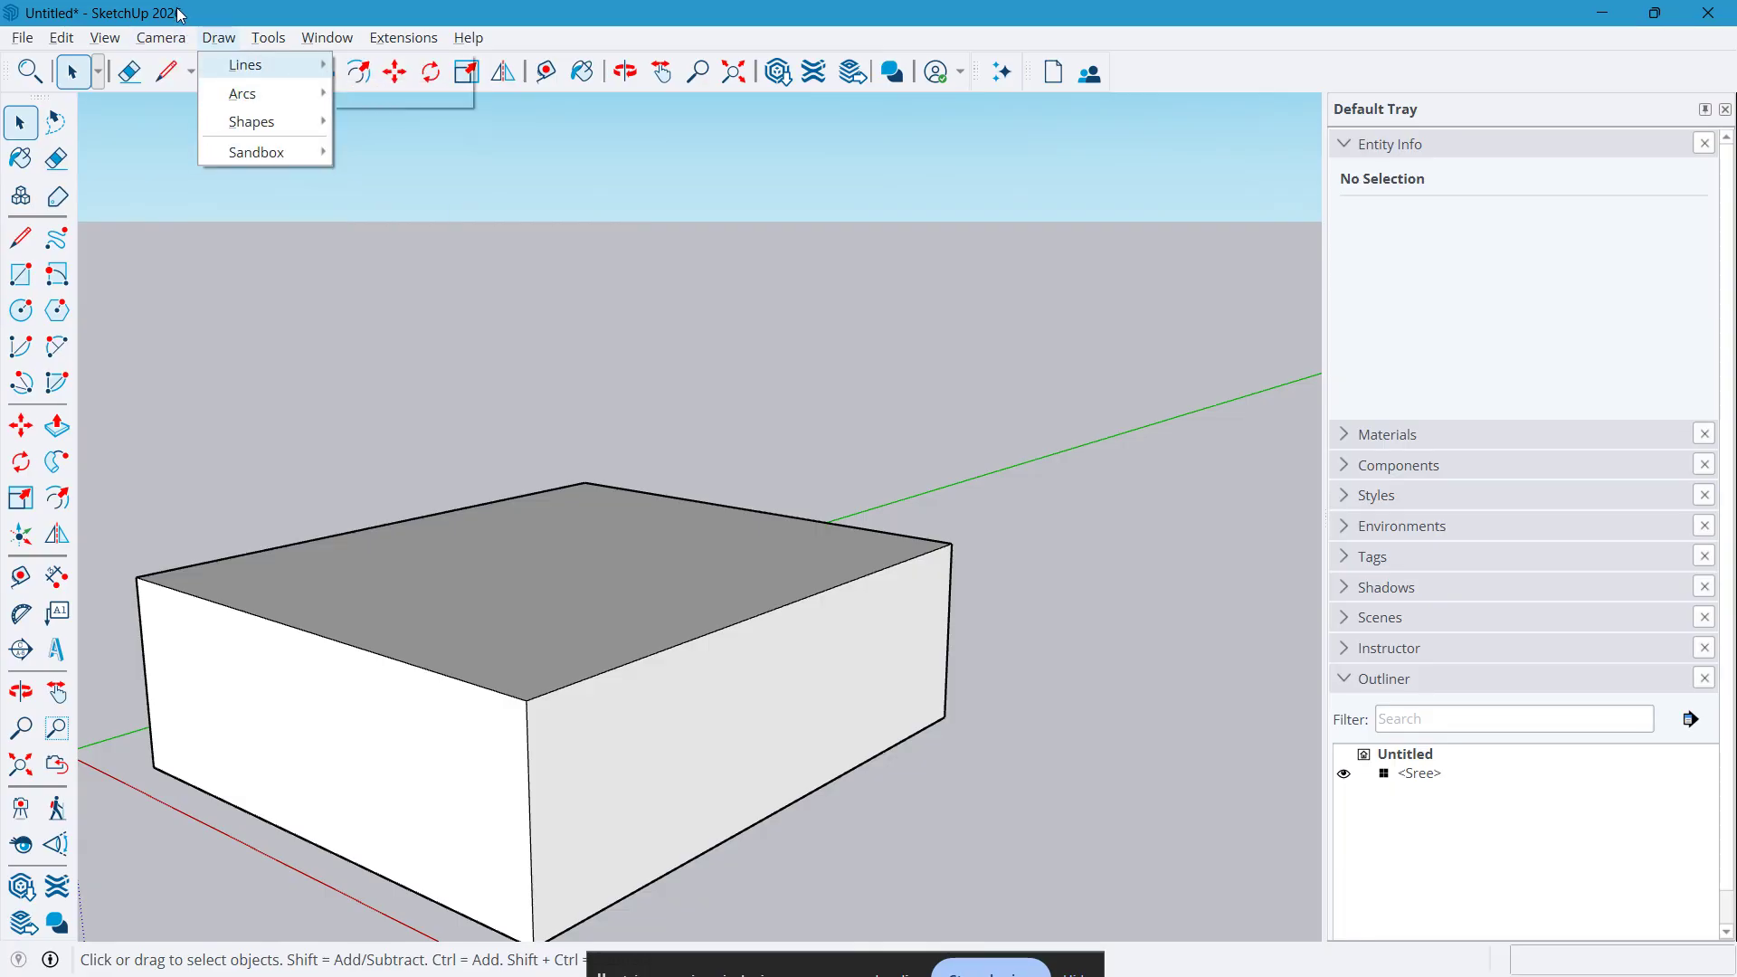
pyautogui.moveTo(241, 135)
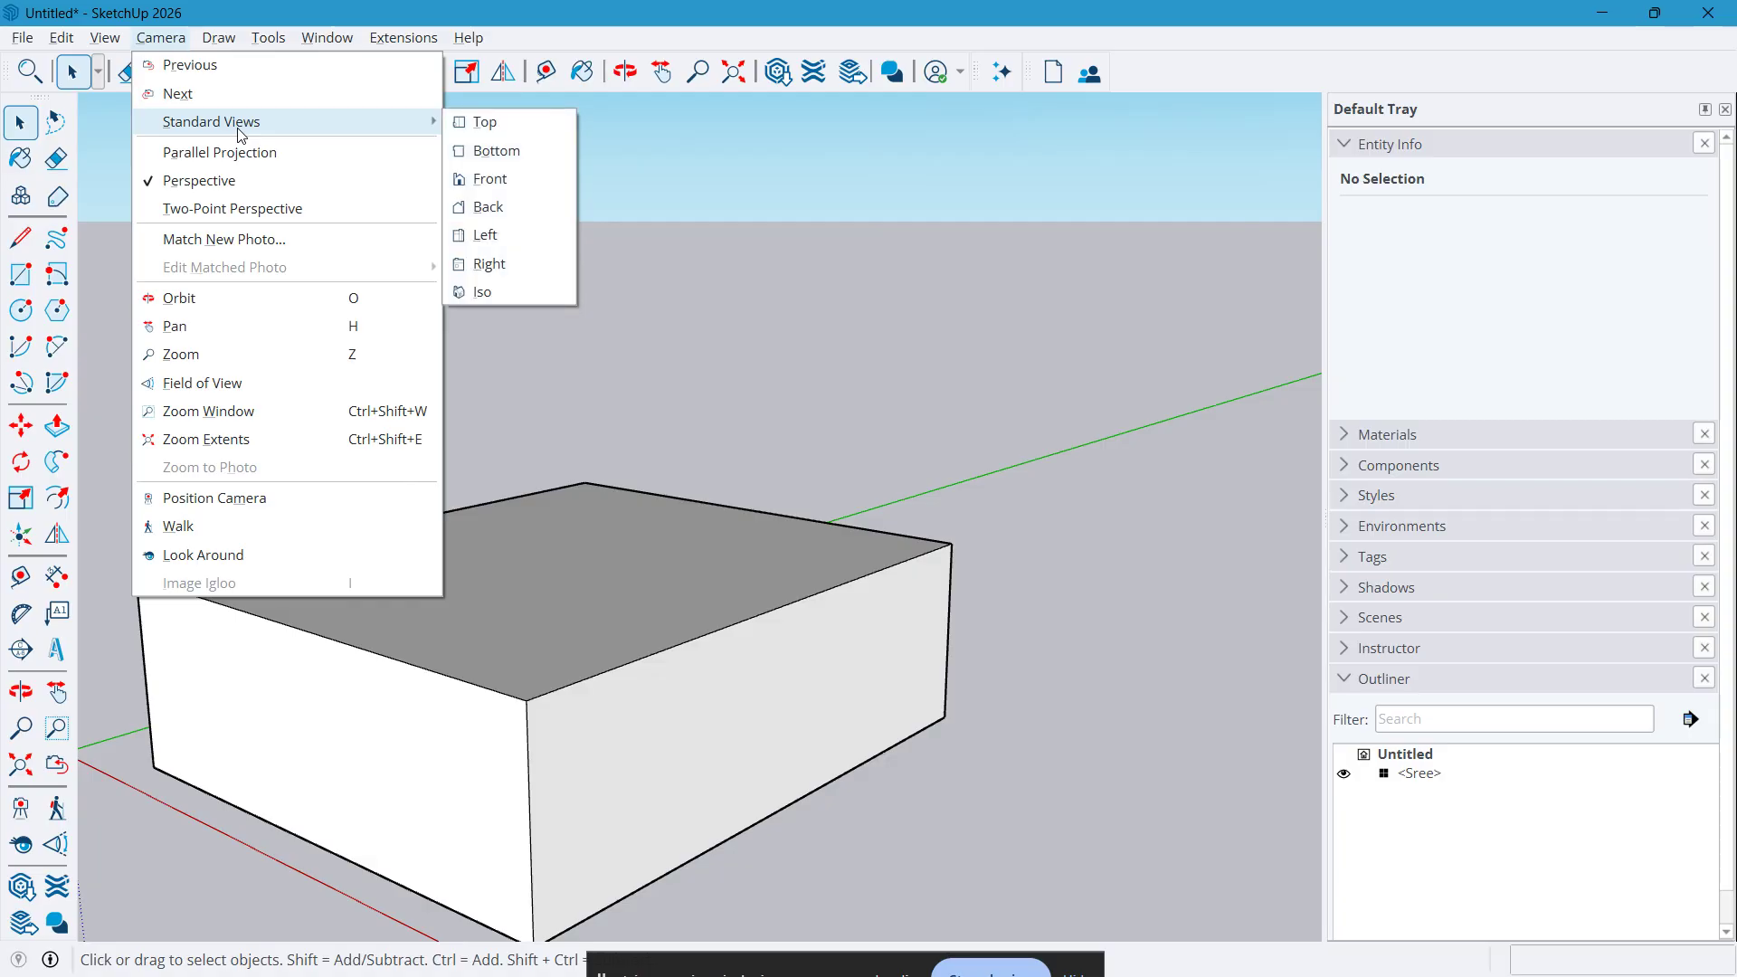
pyautogui.click(675, 277)
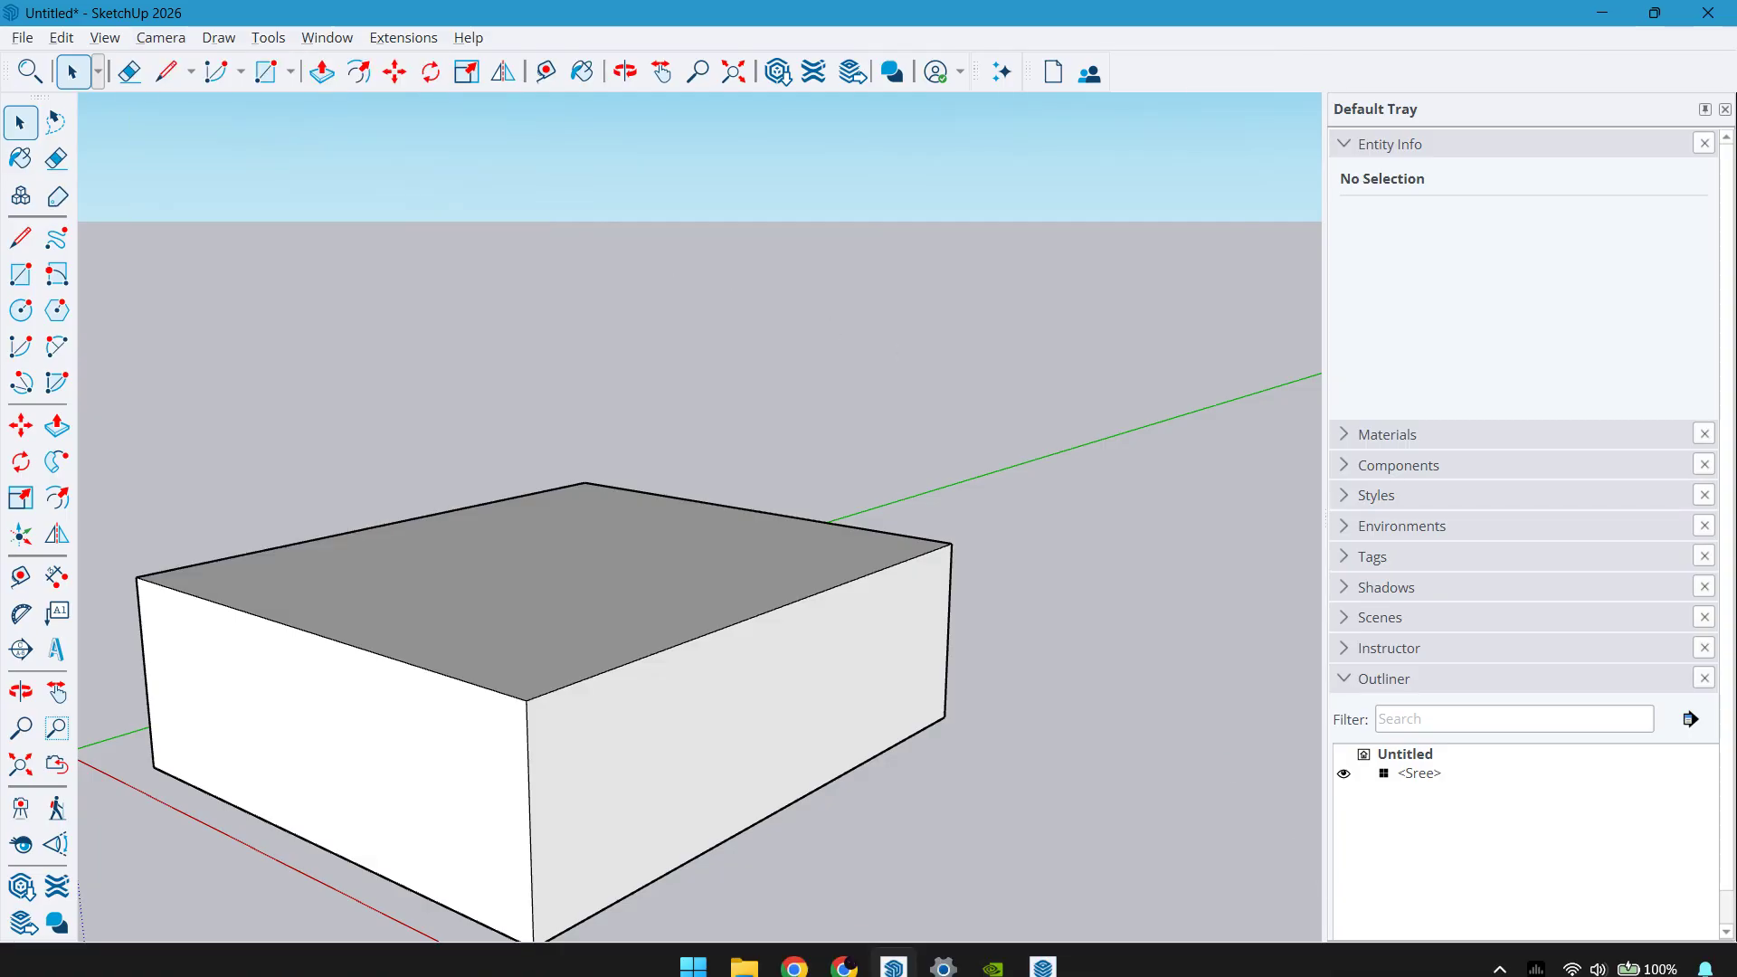
pyautogui.click(1043, 966)
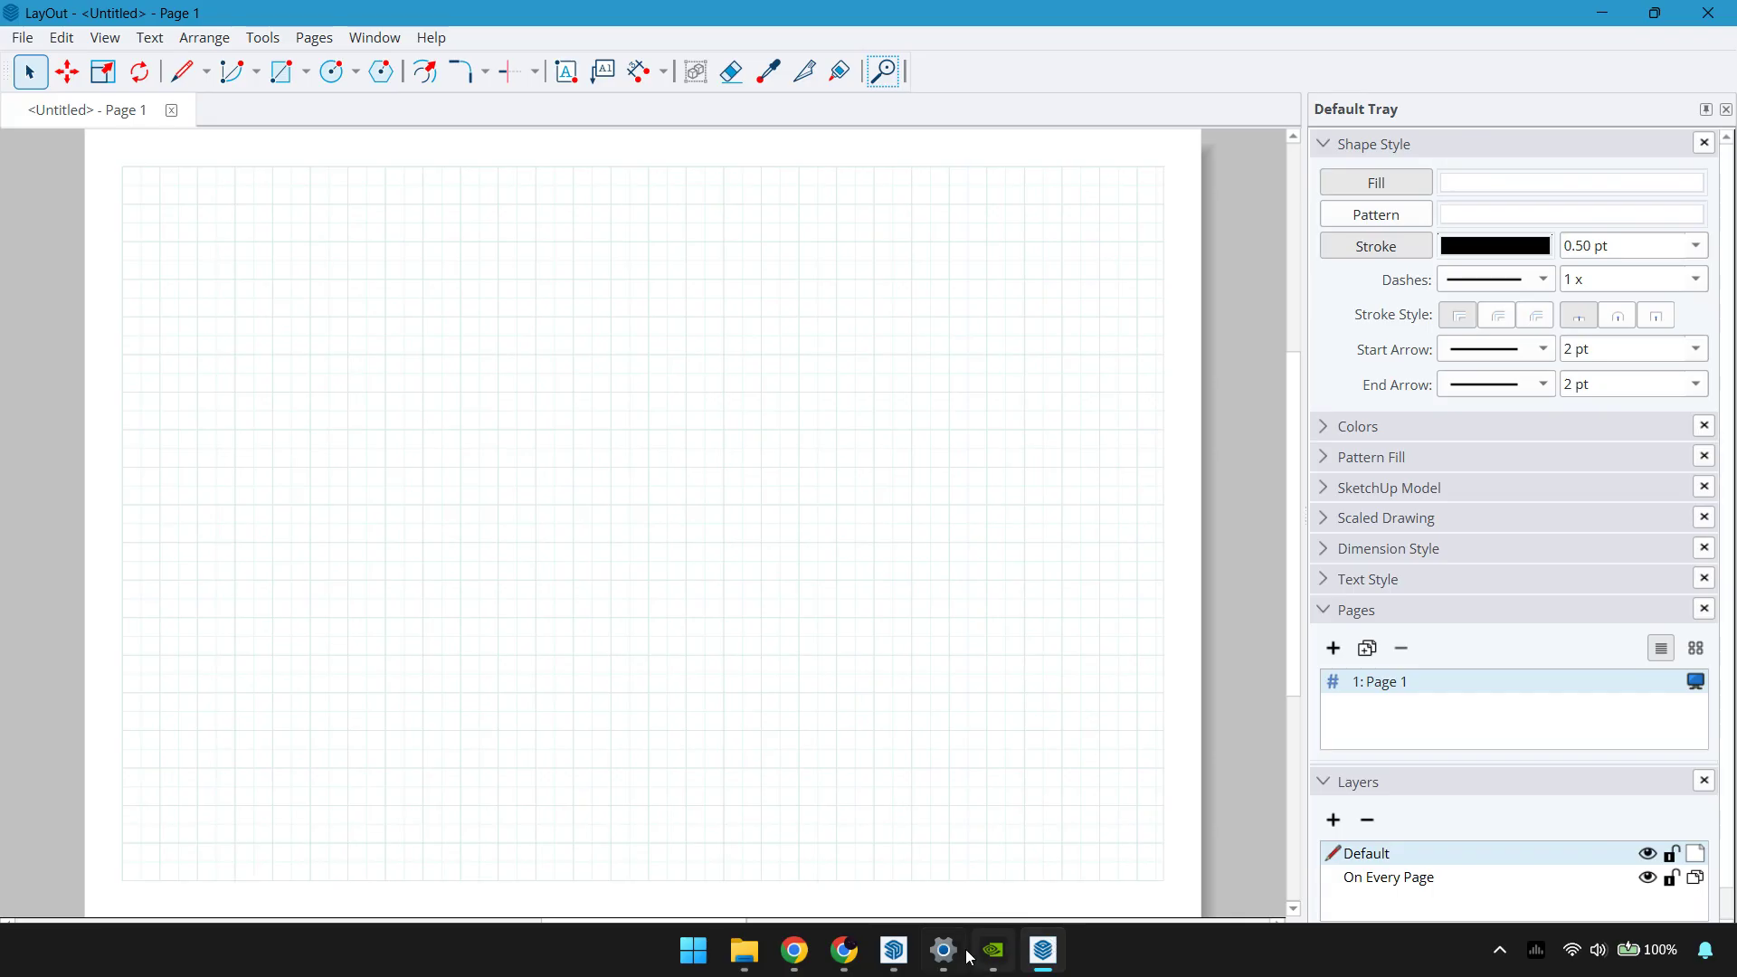
pyautogui.click(894, 950)
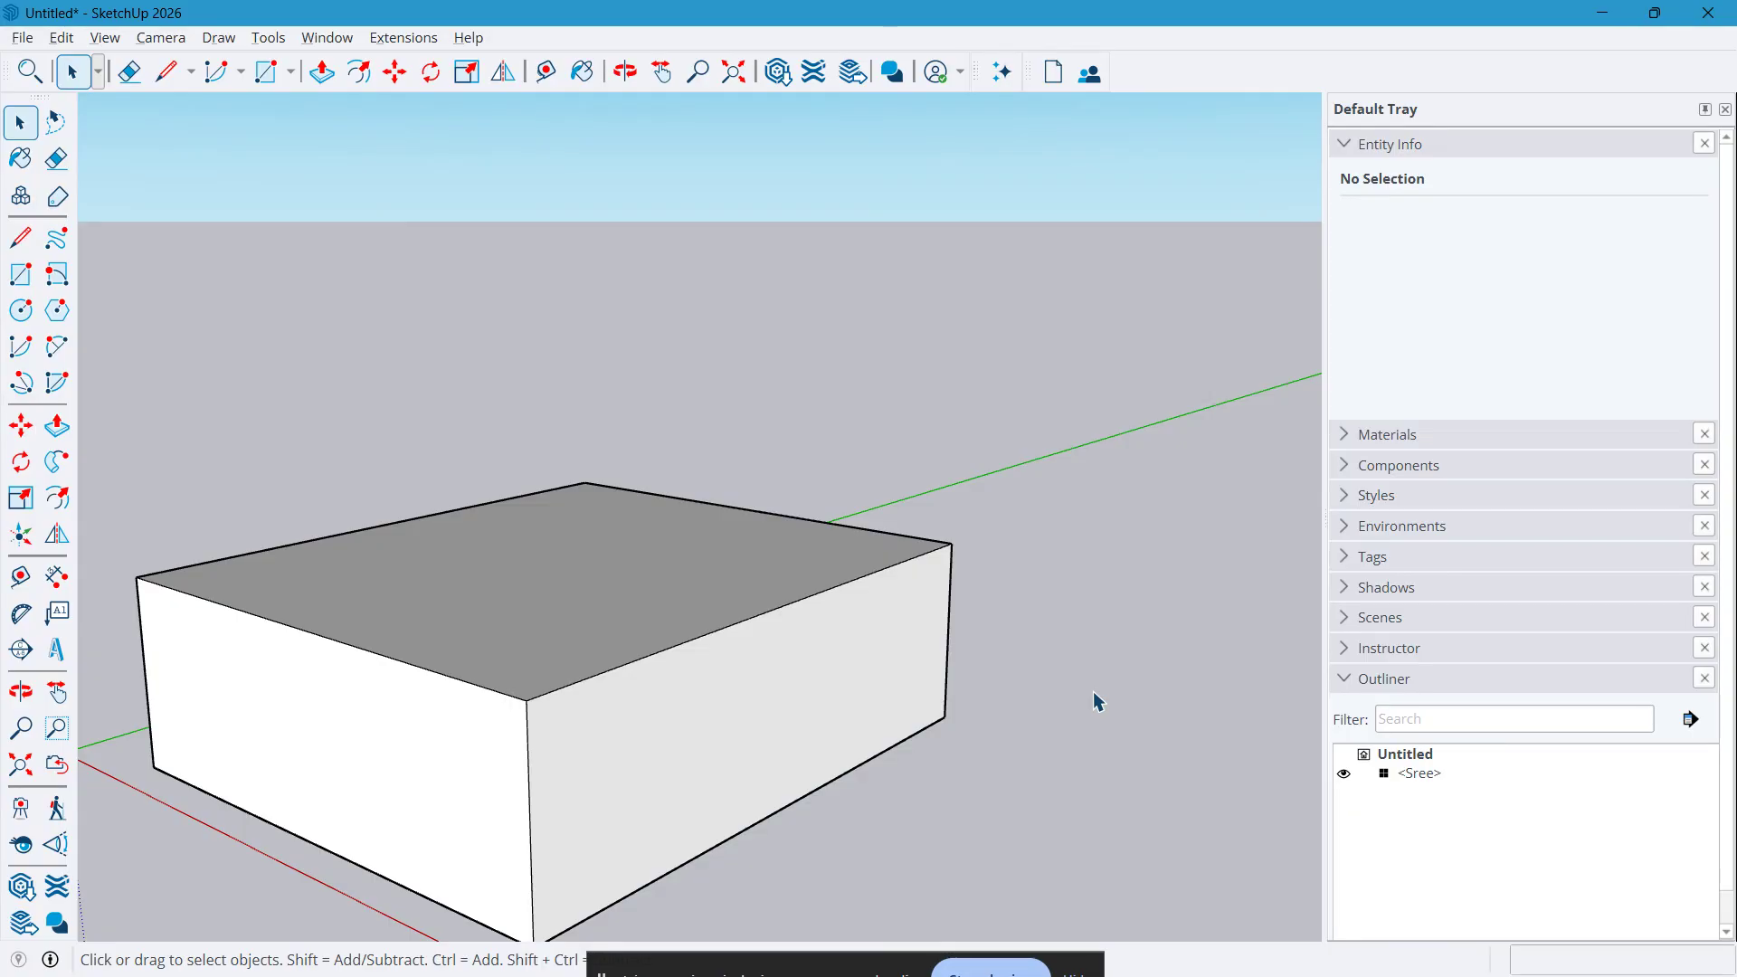
pyautogui.moveTo(1125, 959)
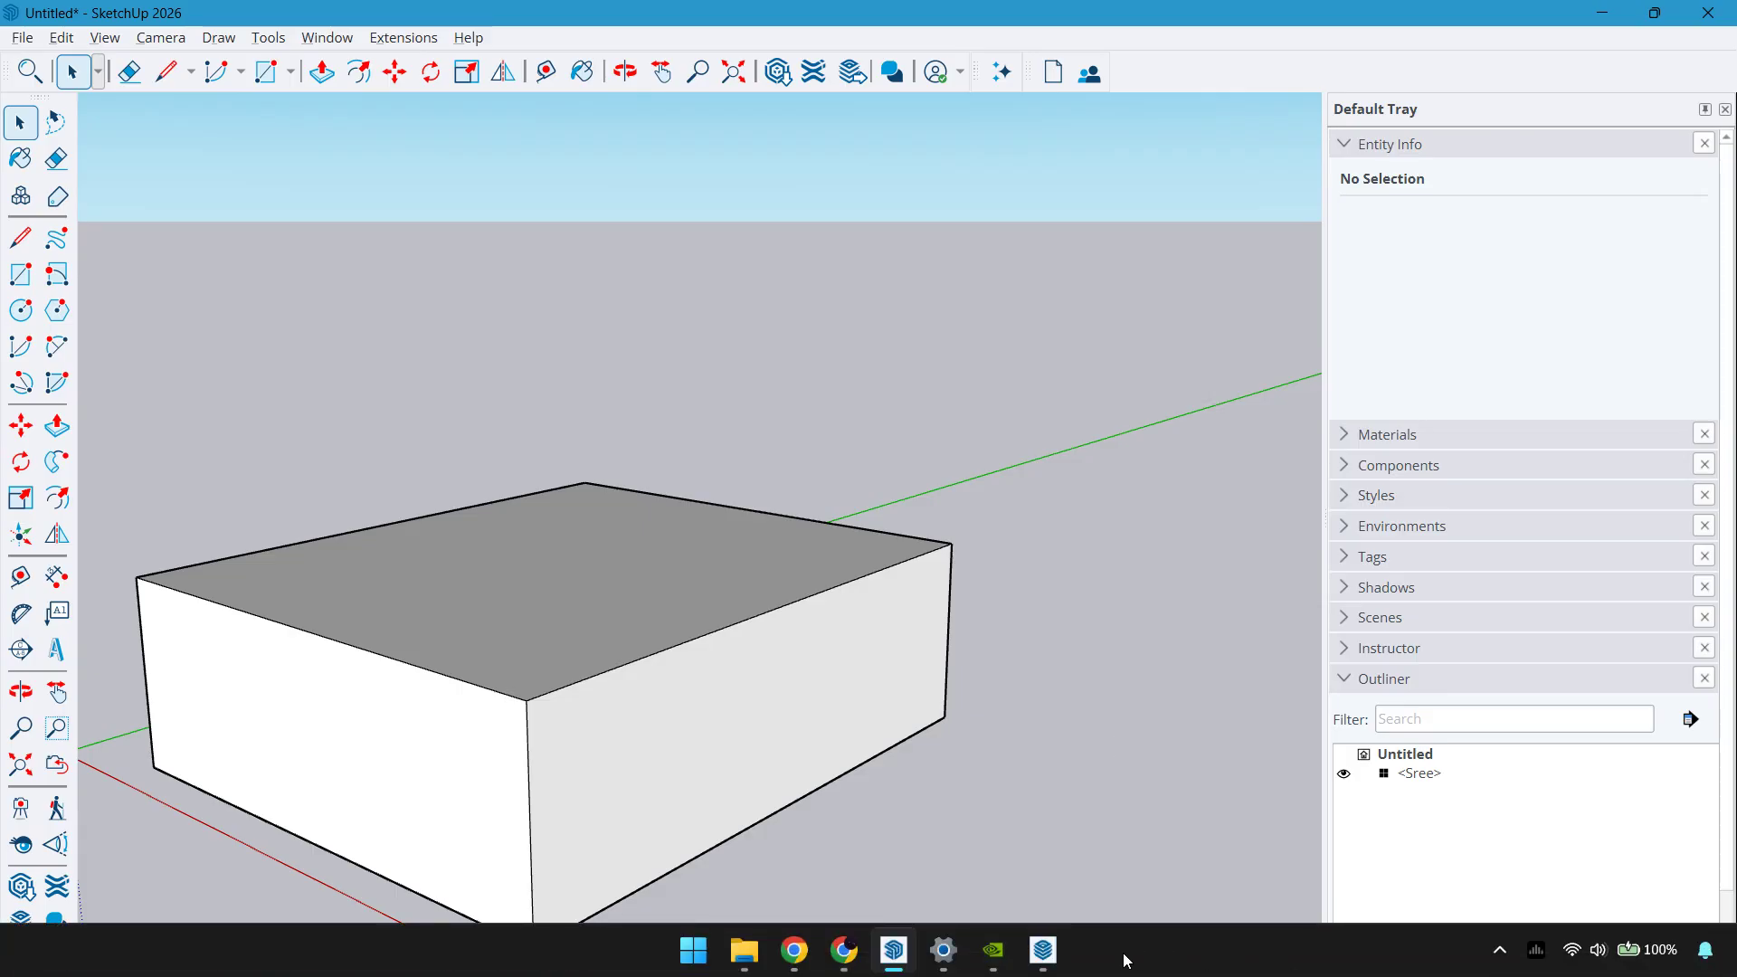
# Switch to LayOut and review its Presentation, Performance, General, Folders and Backup preferences, then close them.
pyautogui.click(1049, 959)
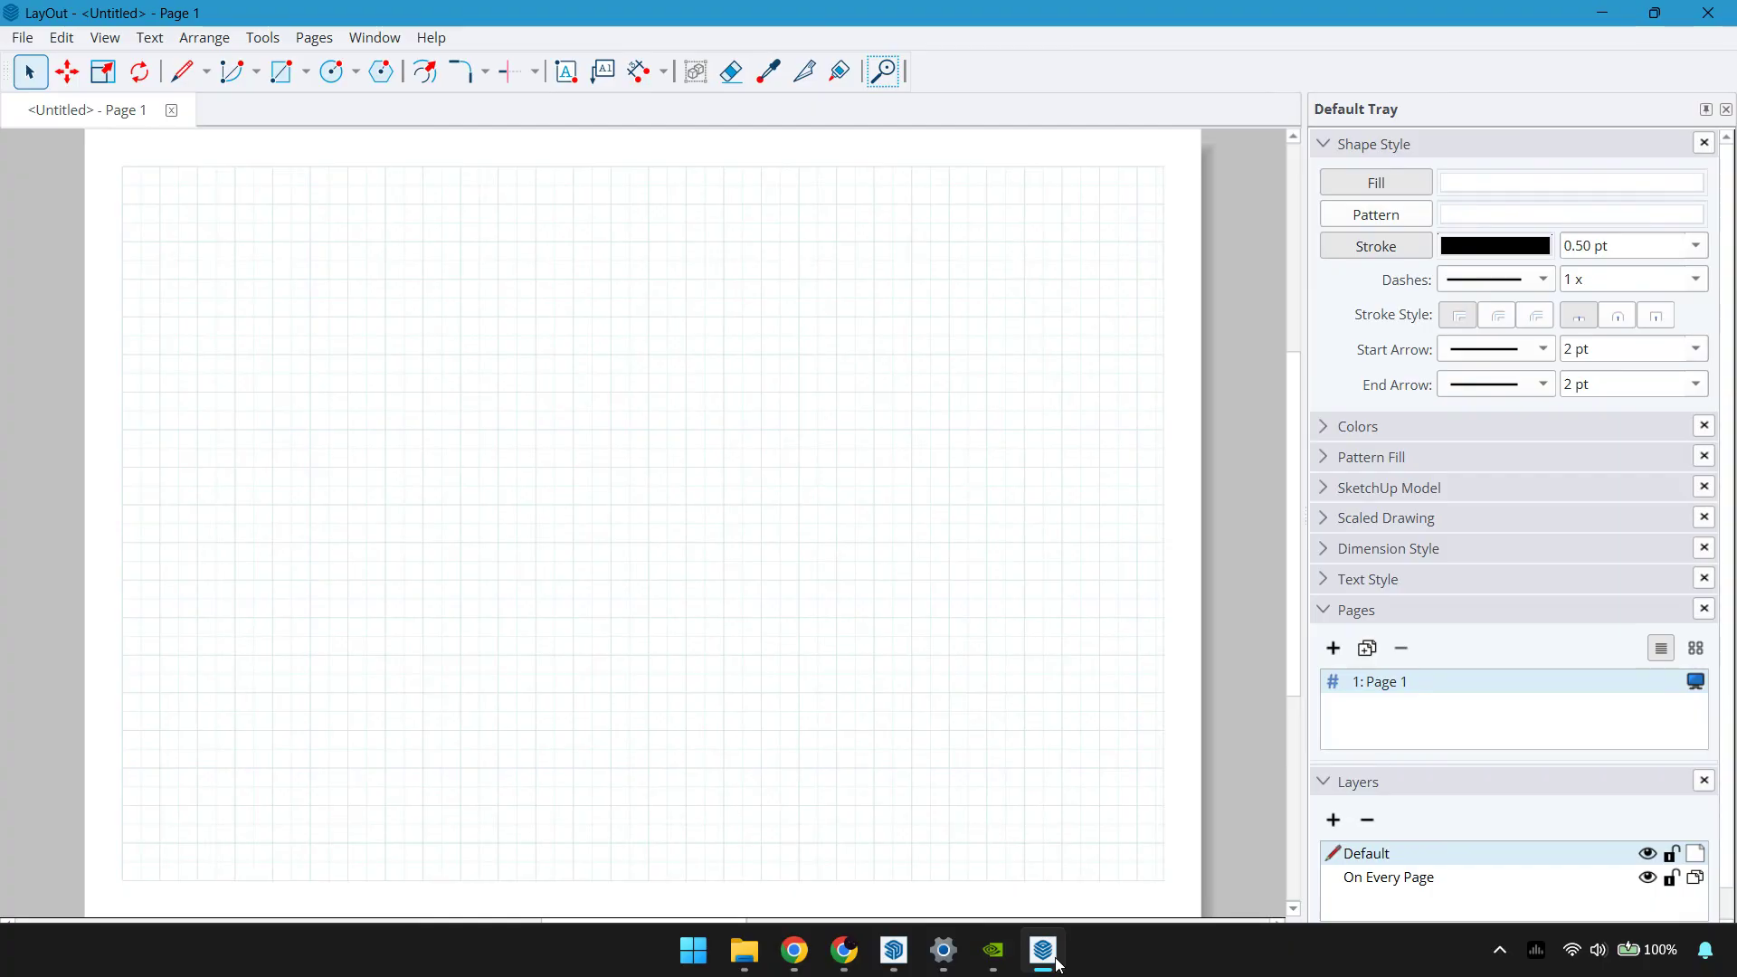
pyautogui.click(371, 38)
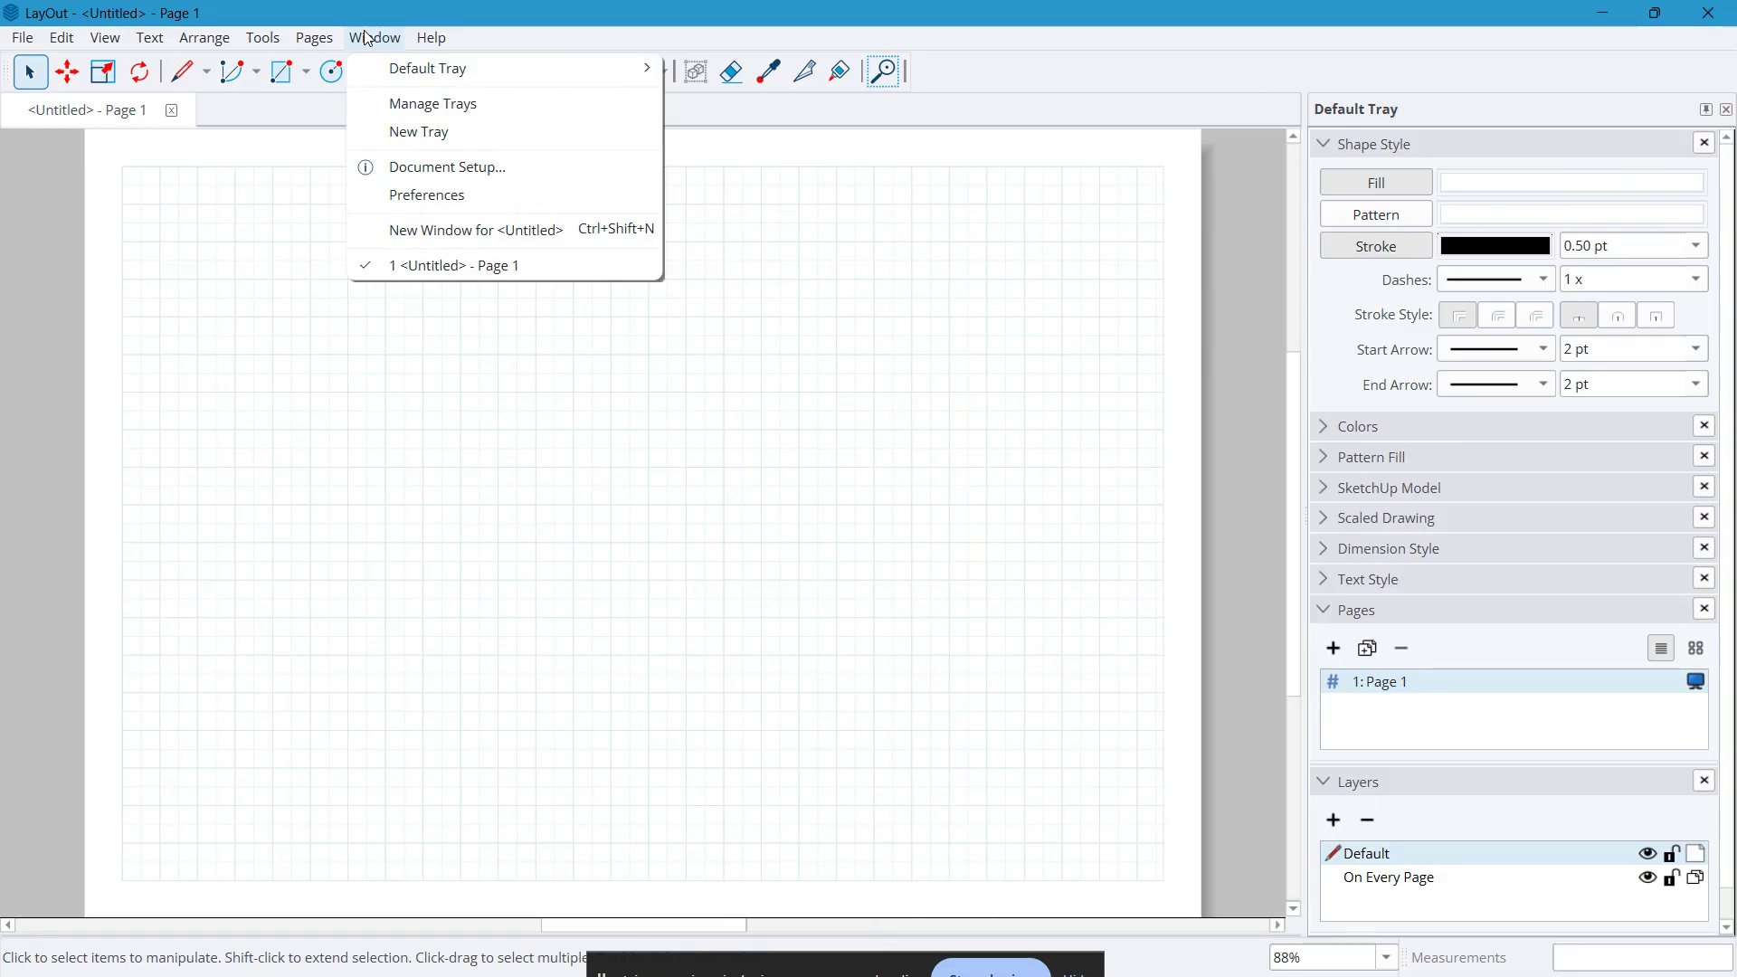
pyautogui.moveTo(396, 75)
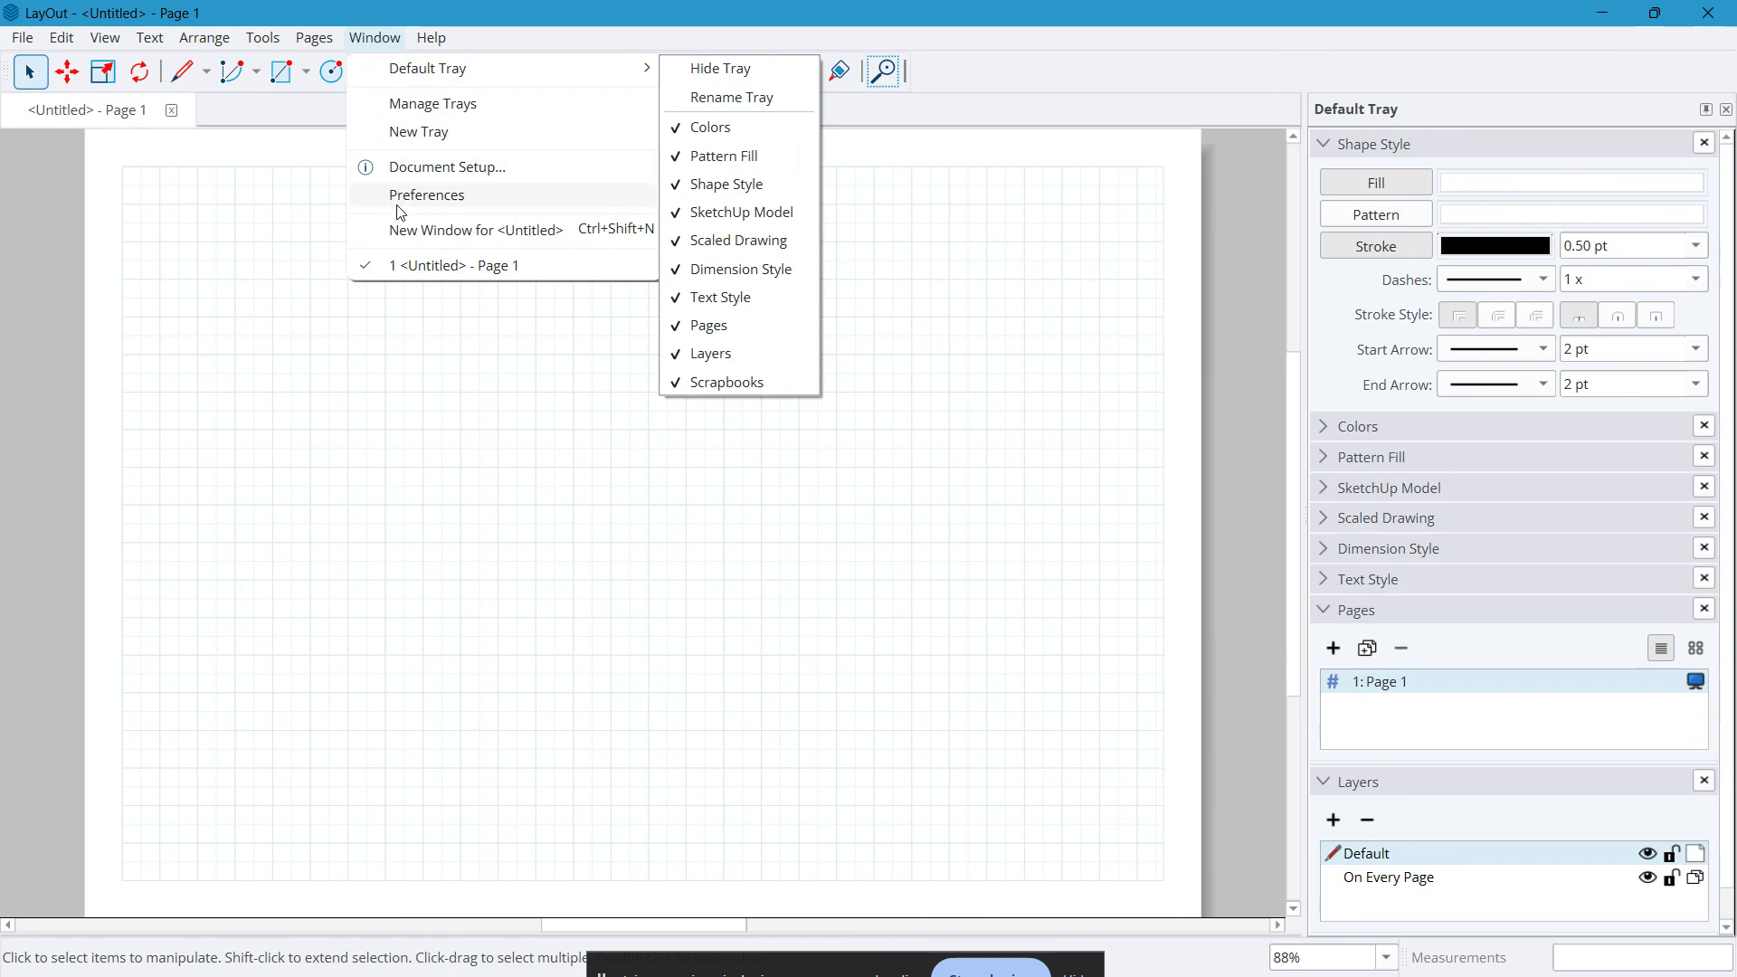
pyautogui.click(426, 195)
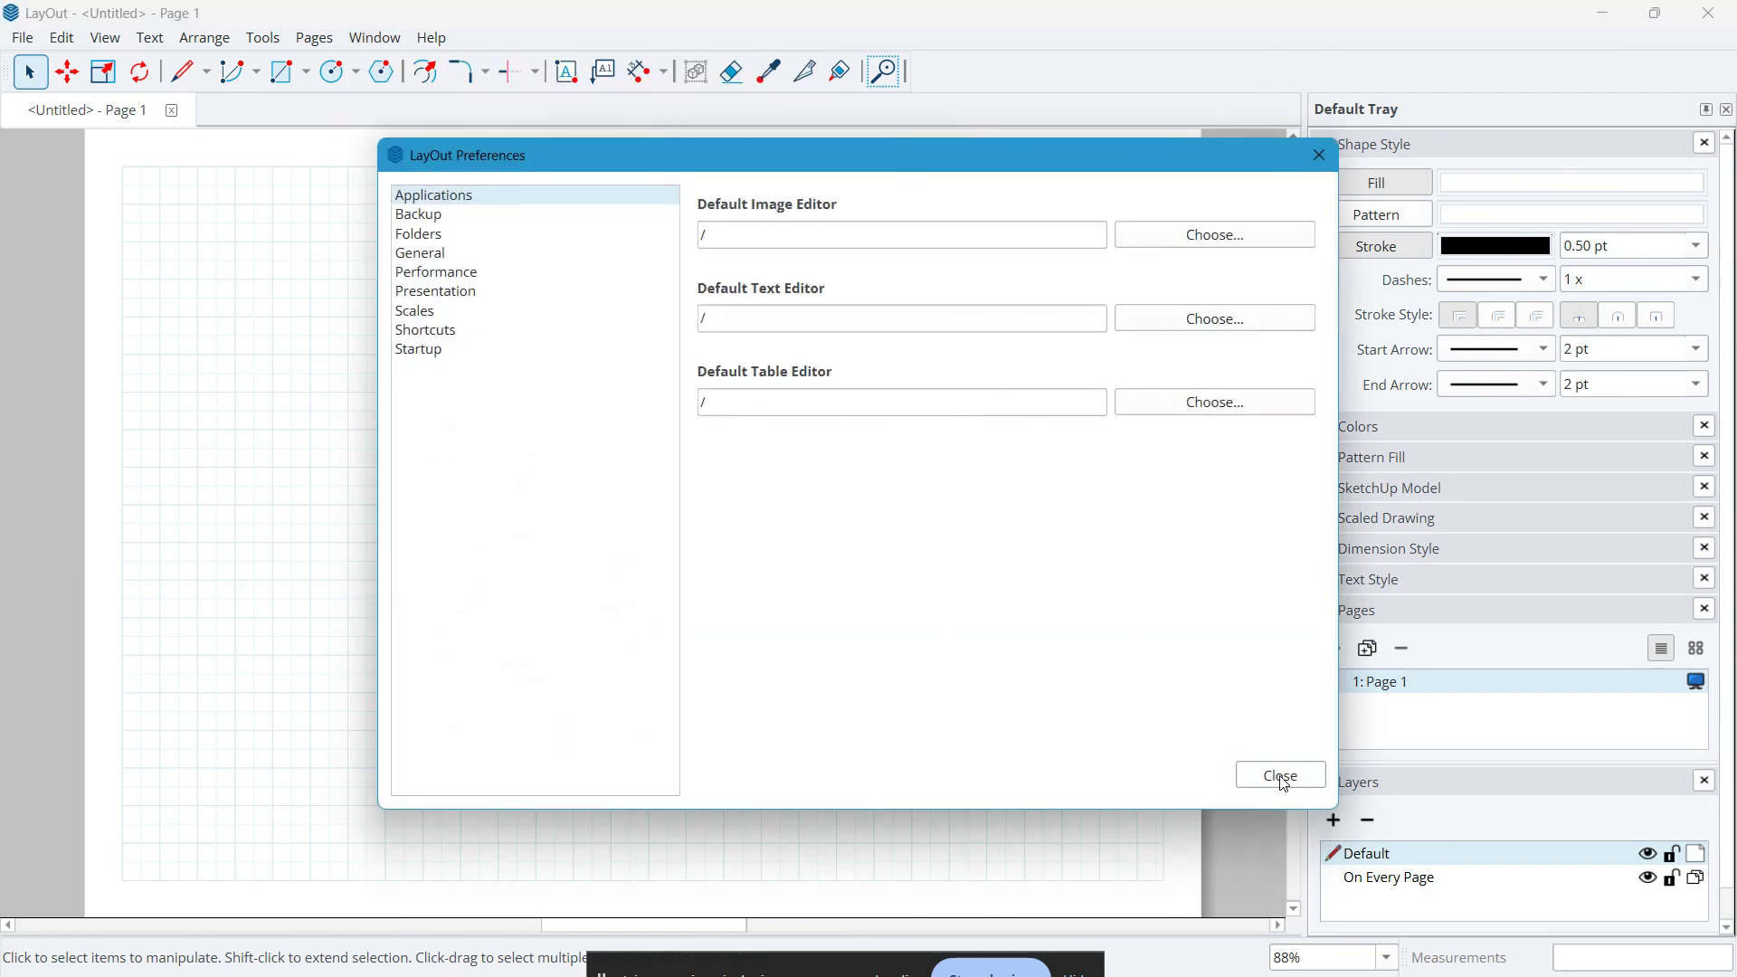
pyautogui.click(480, 294)
pyautogui.click(507, 273)
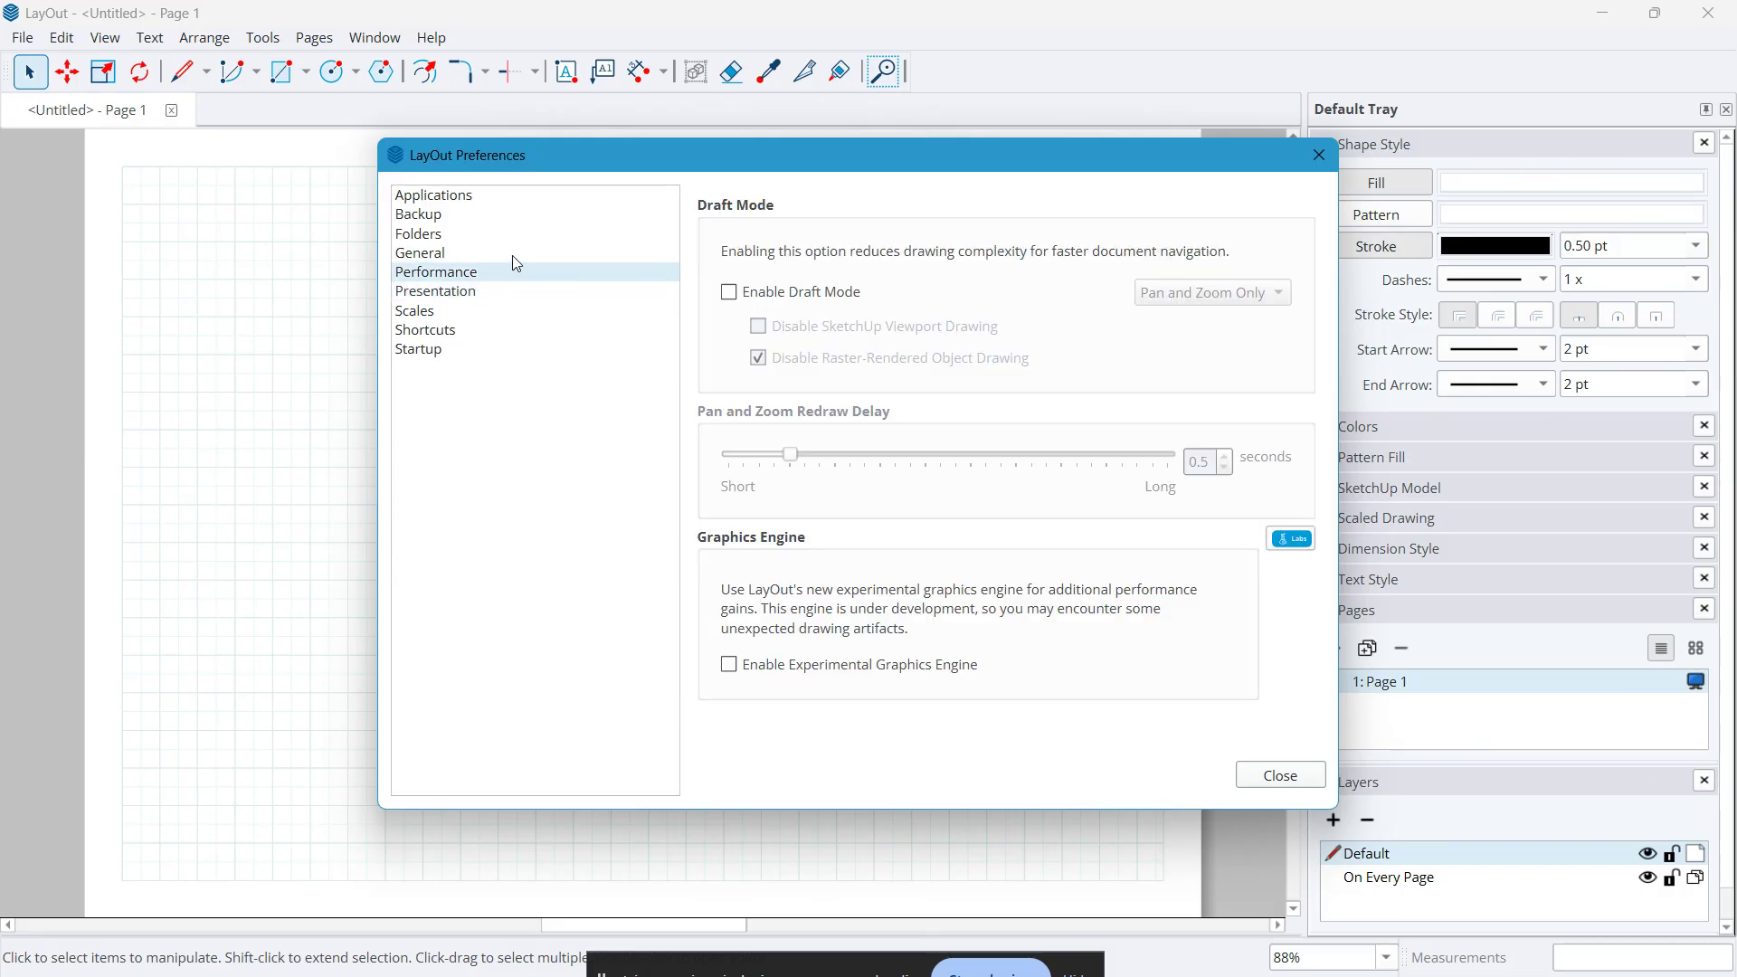
pyautogui.click(516, 258)
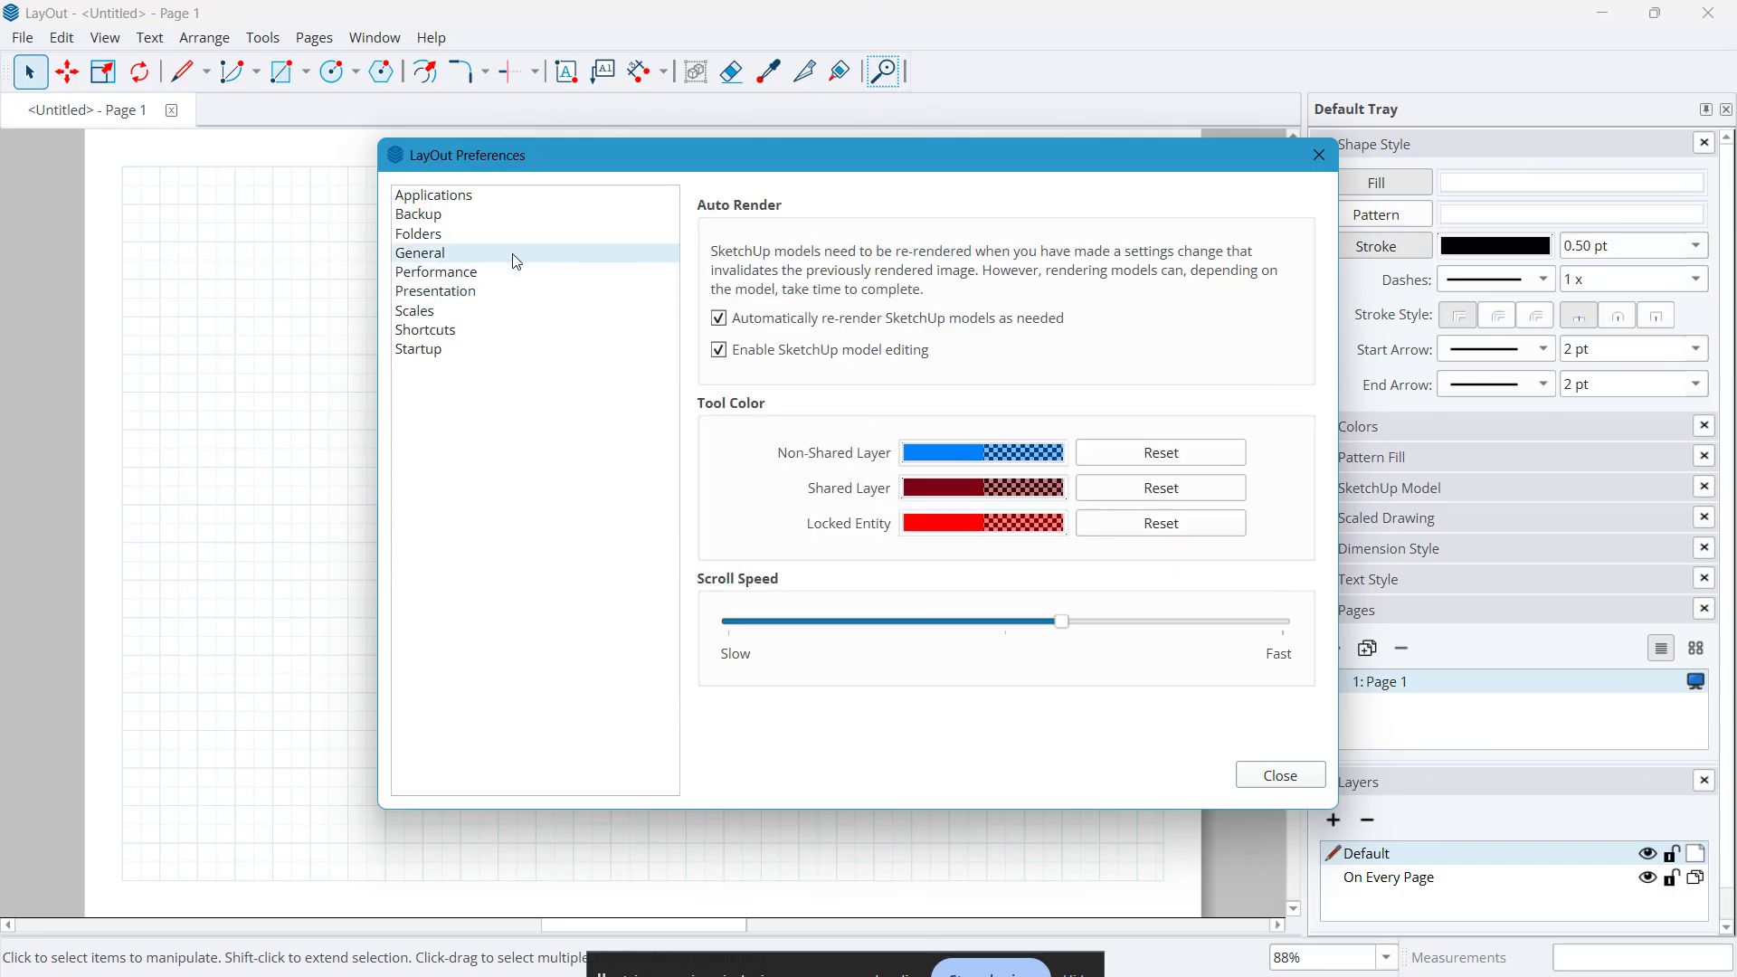
pyautogui.click(538, 235)
pyautogui.click(573, 218)
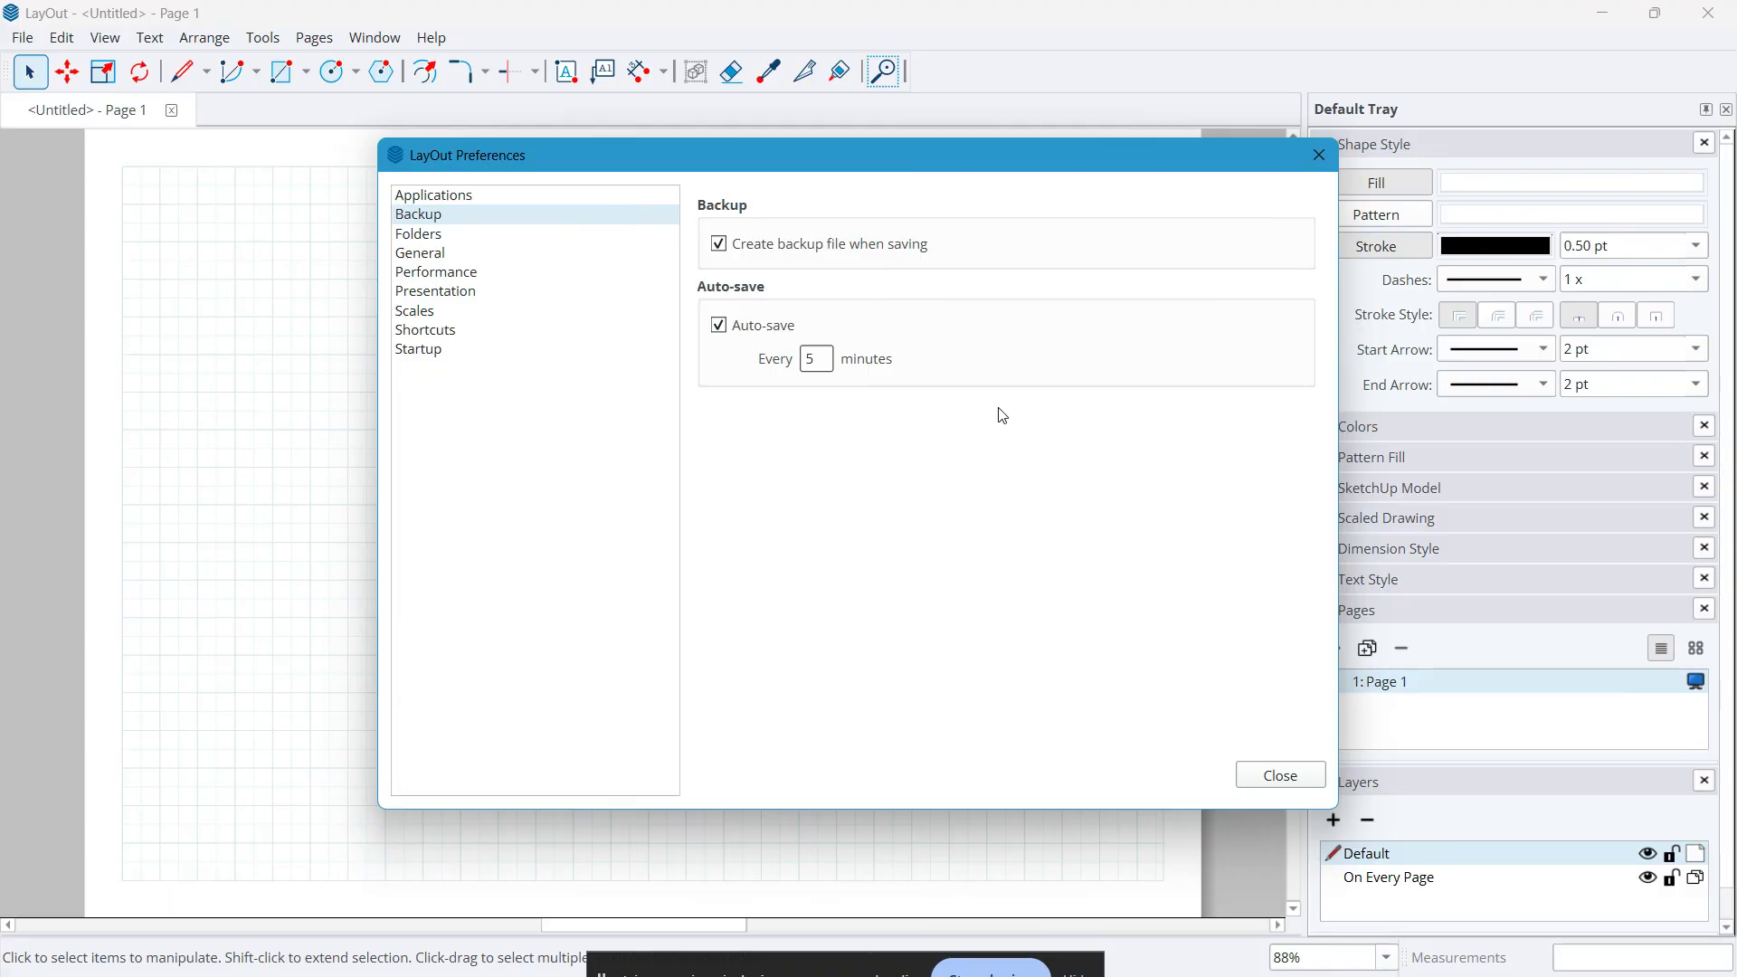
pyautogui.click(1321, 772)
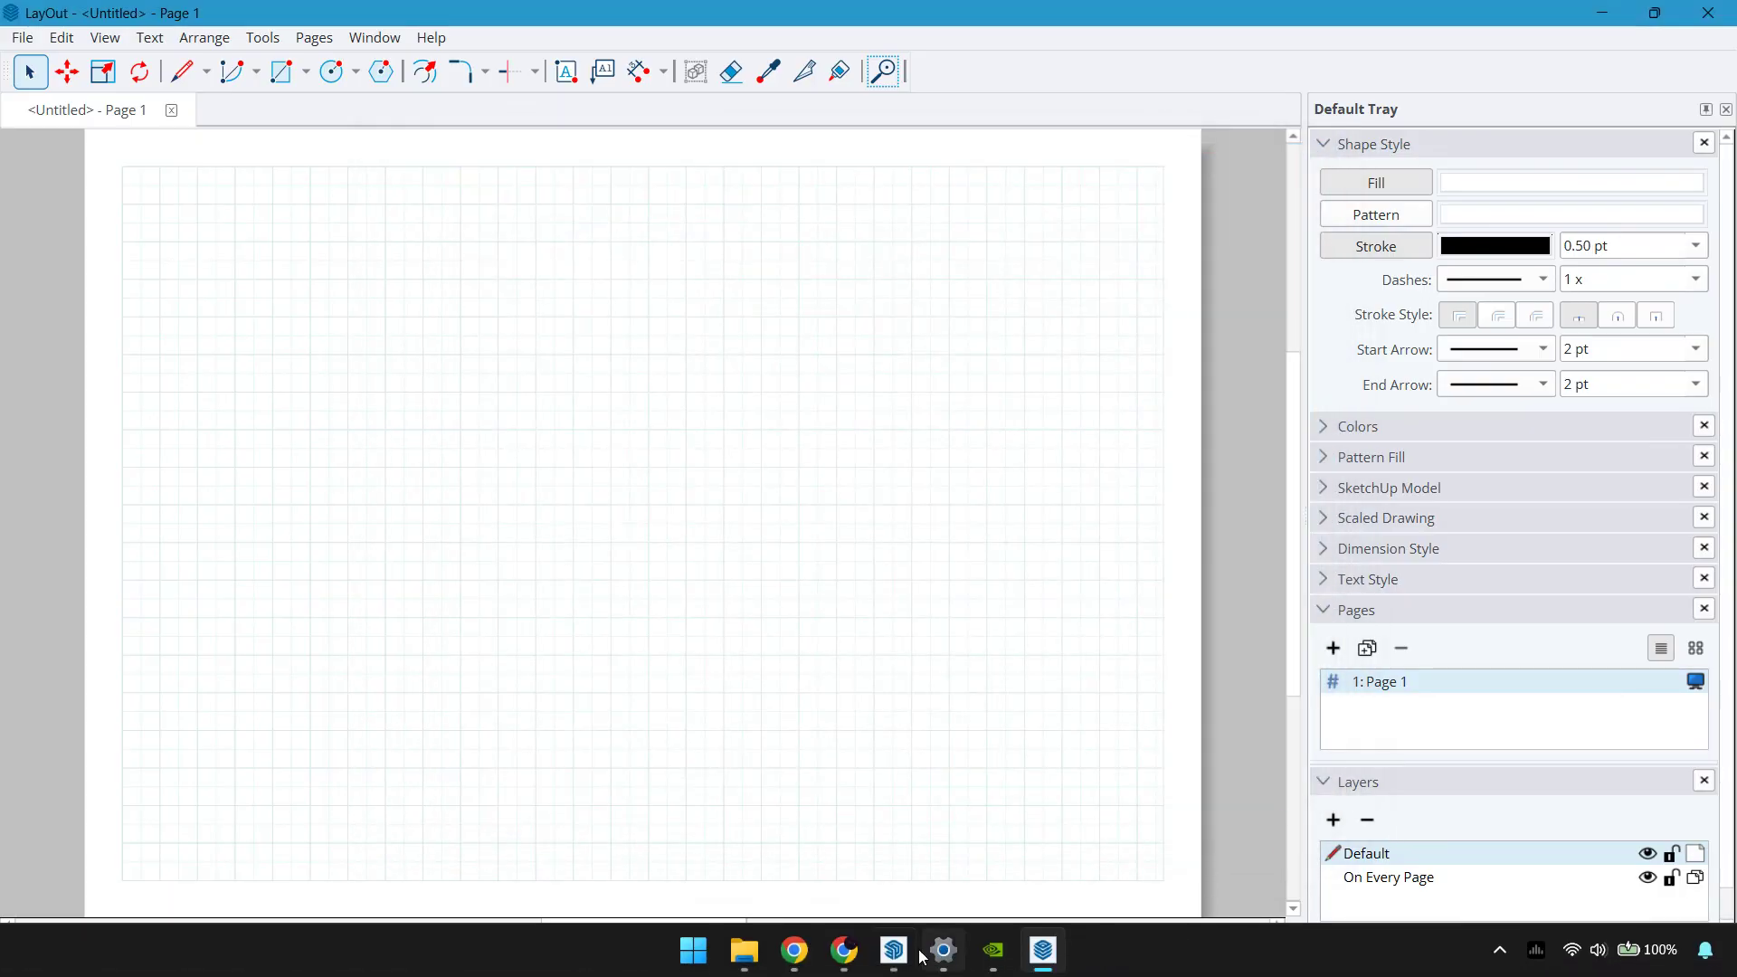
# Switch to SketchUp and review its Graphics, Files, Drawing and Template preferences without changing anything.
pyautogui.click(905, 957)
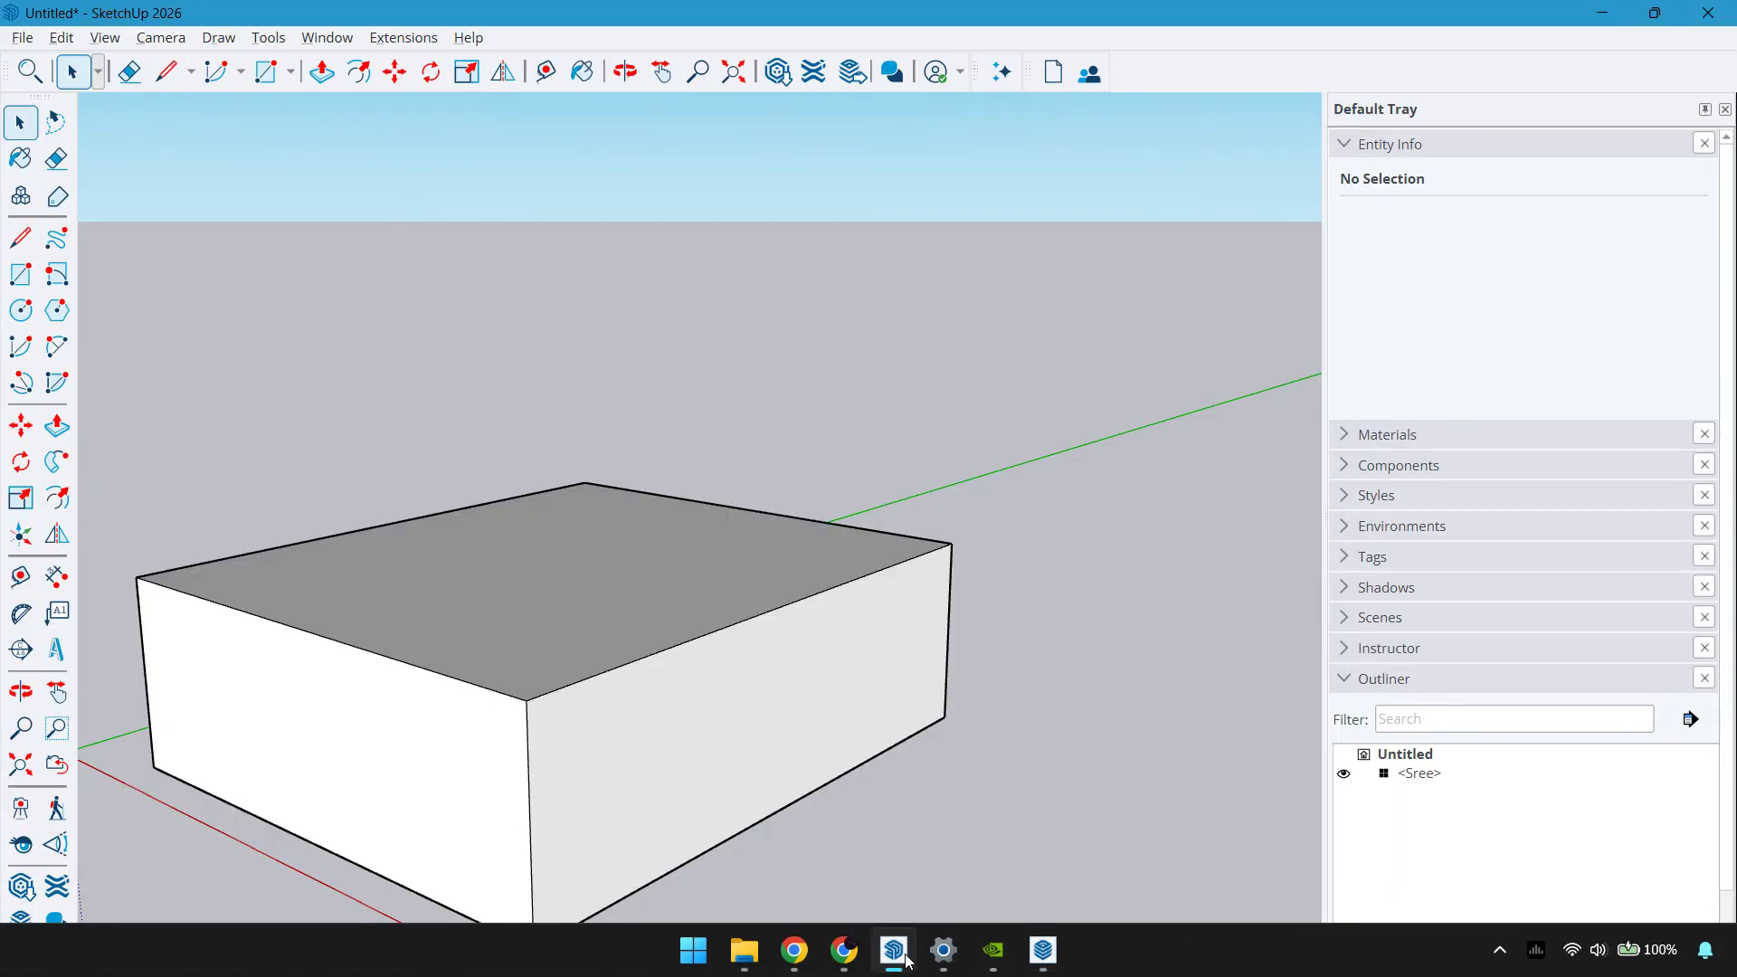
pyautogui.click(342, 45)
pyautogui.click(409, 188)
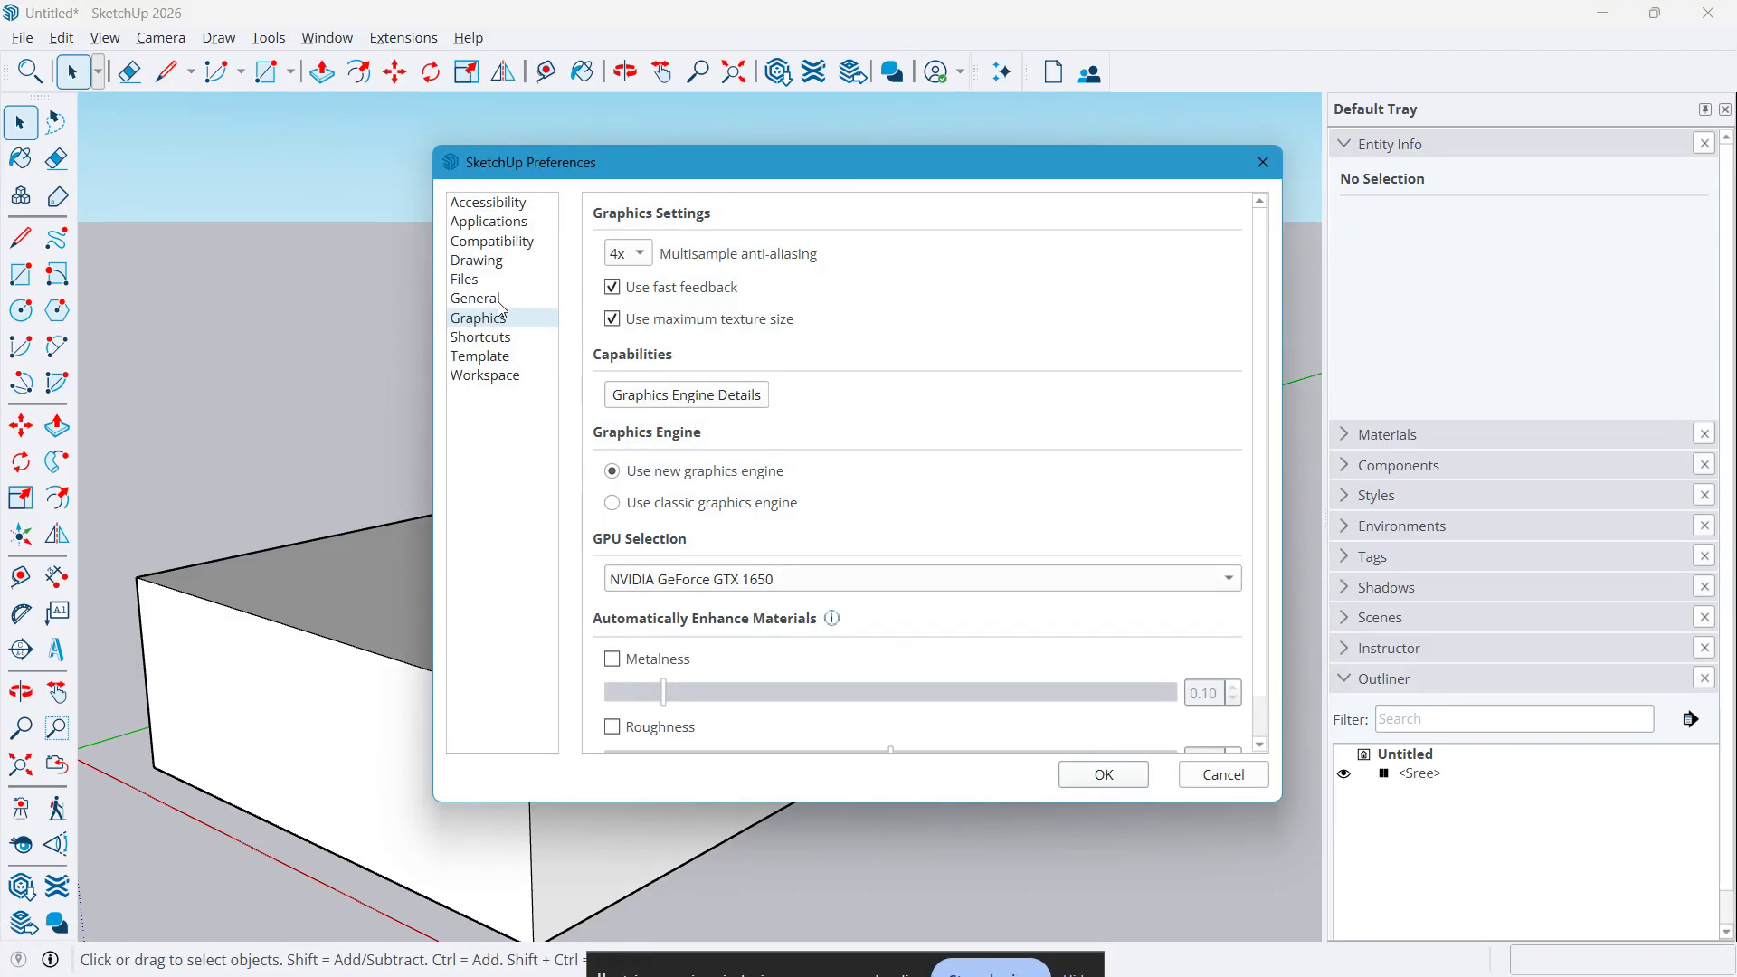
pyautogui.click(490, 280)
pyautogui.click(506, 263)
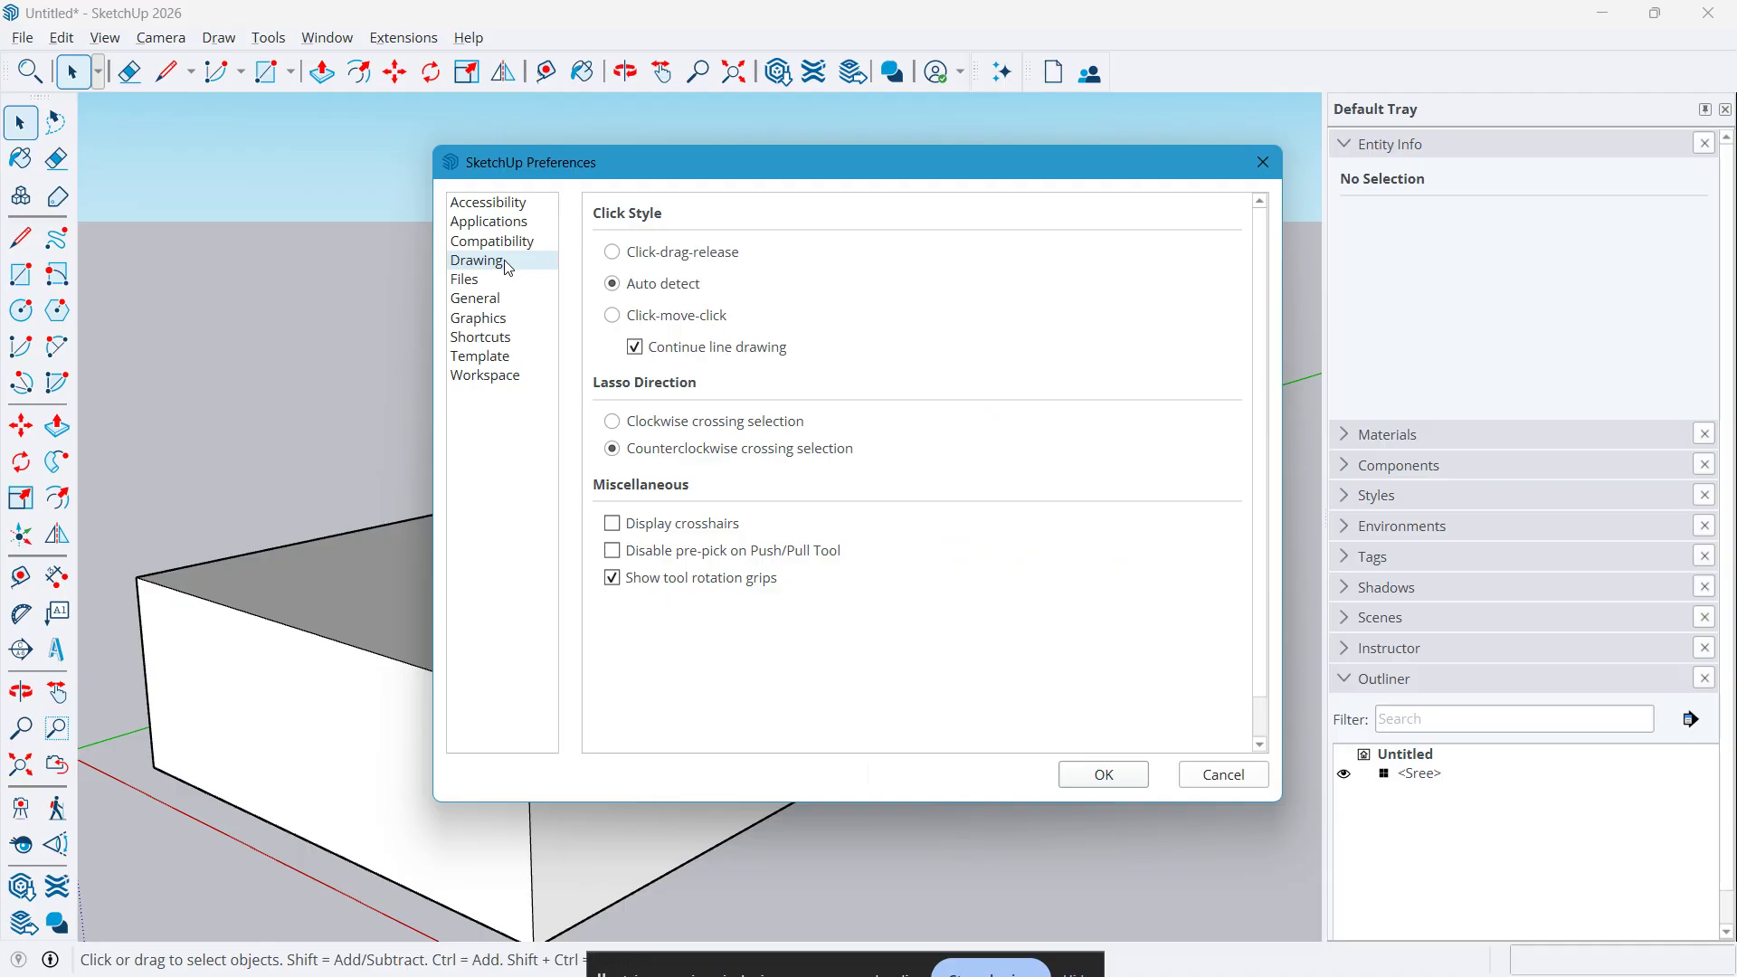
pyautogui.click(527, 360)
pyautogui.click(1223, 775)
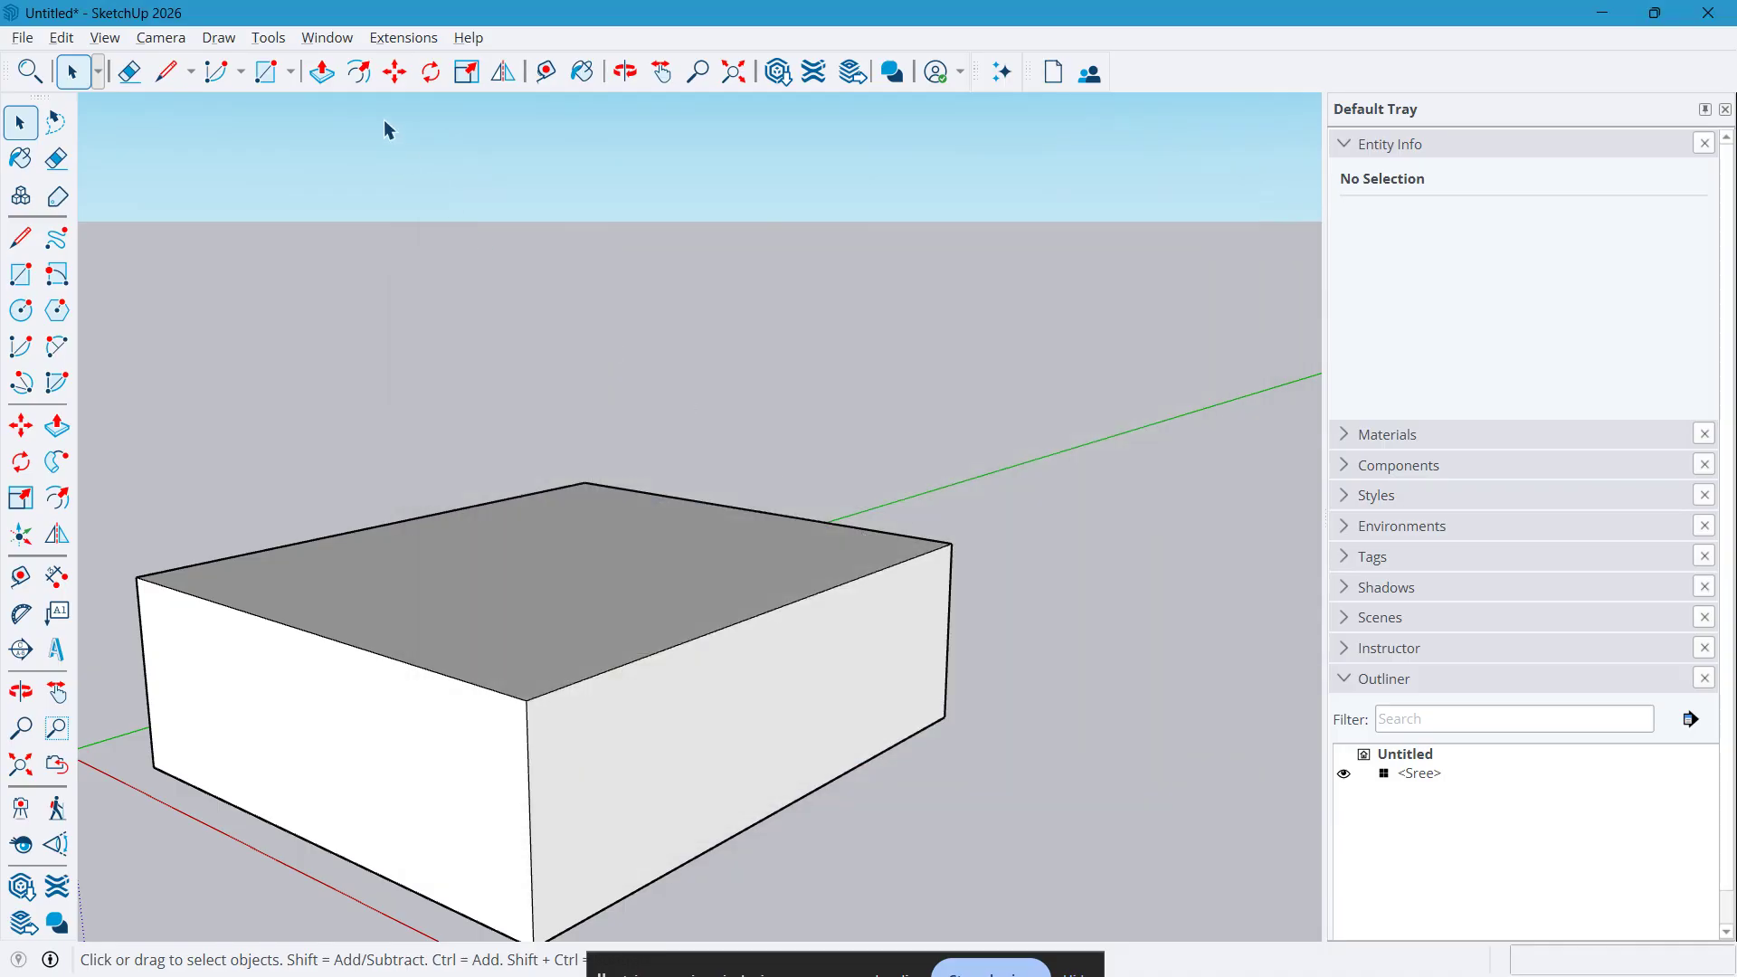
# Open the Extension Manager and view the update and uninstall options for the installed extensions.
pyautogui.click(404, 37)
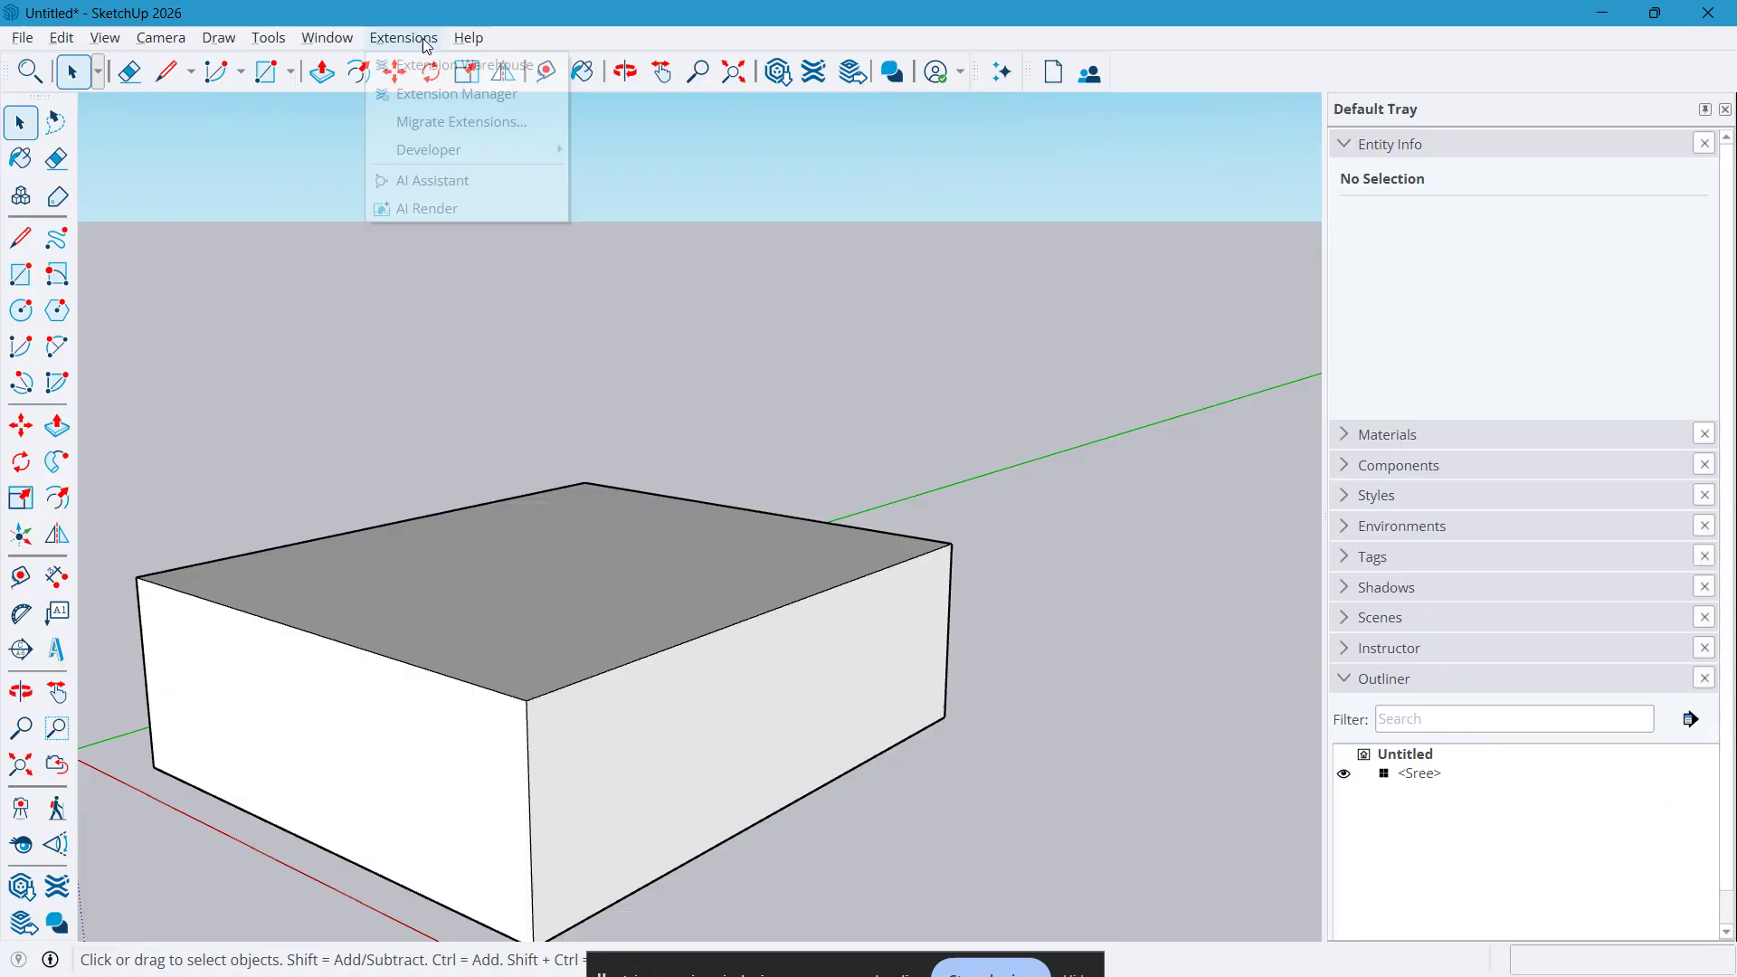
pyautogui.click(457, 93)
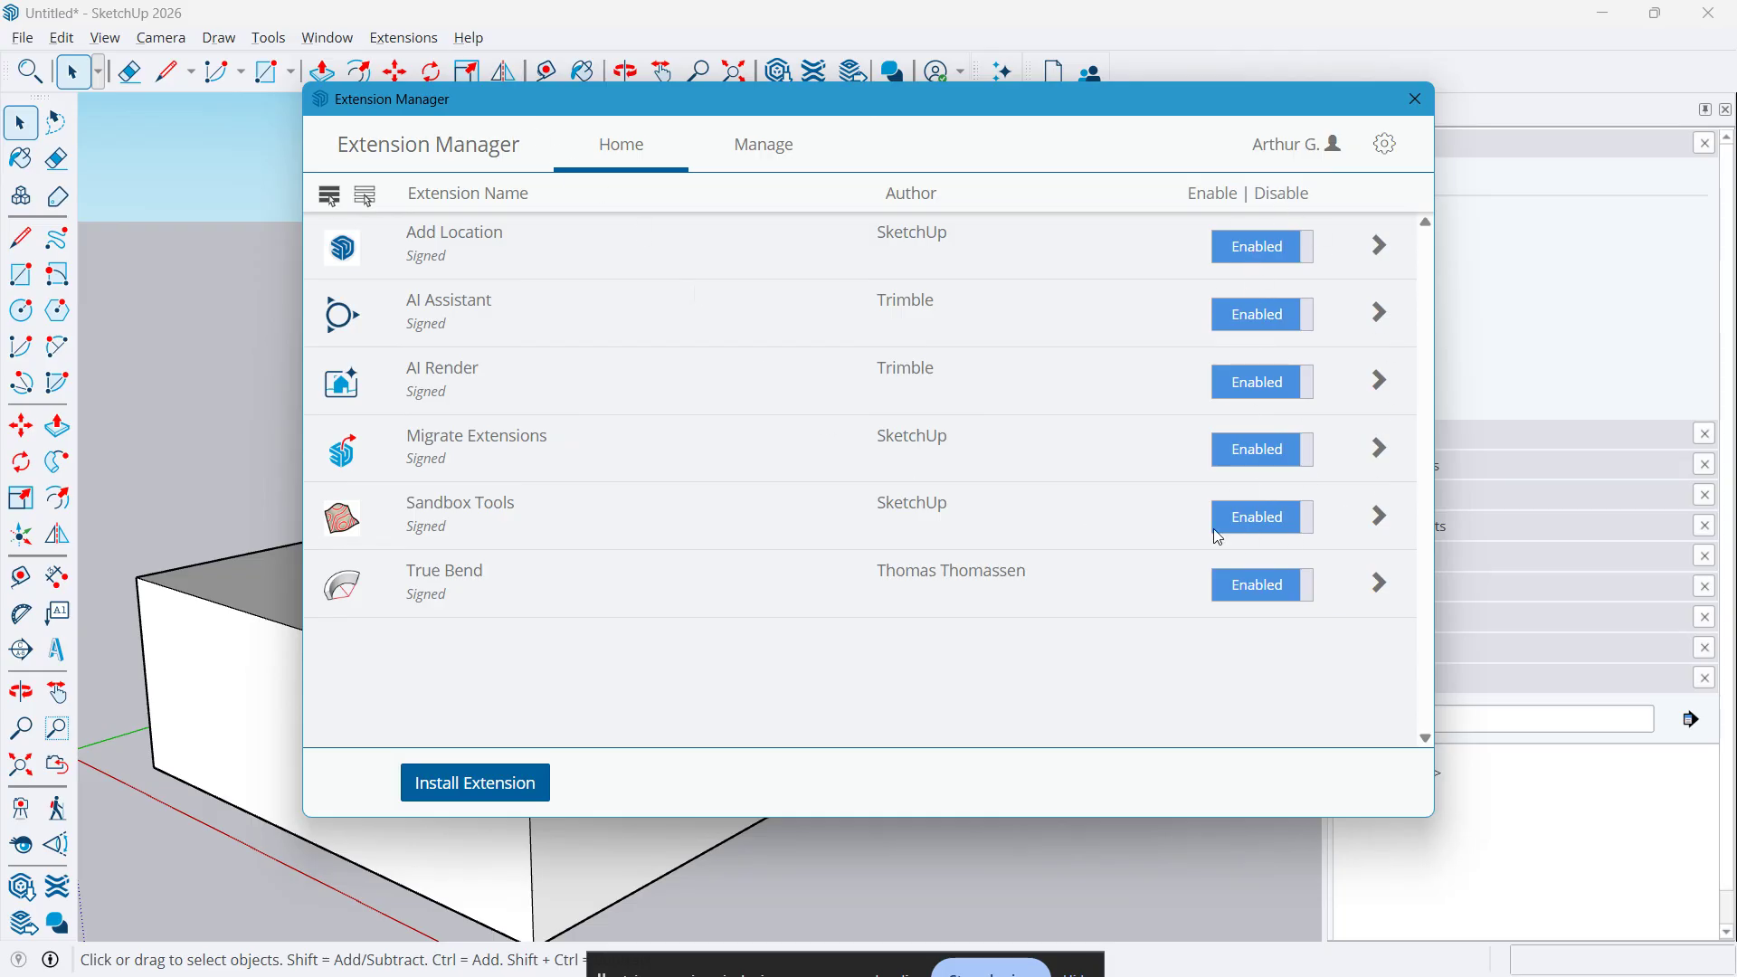
pyautogui.click(773, 145)
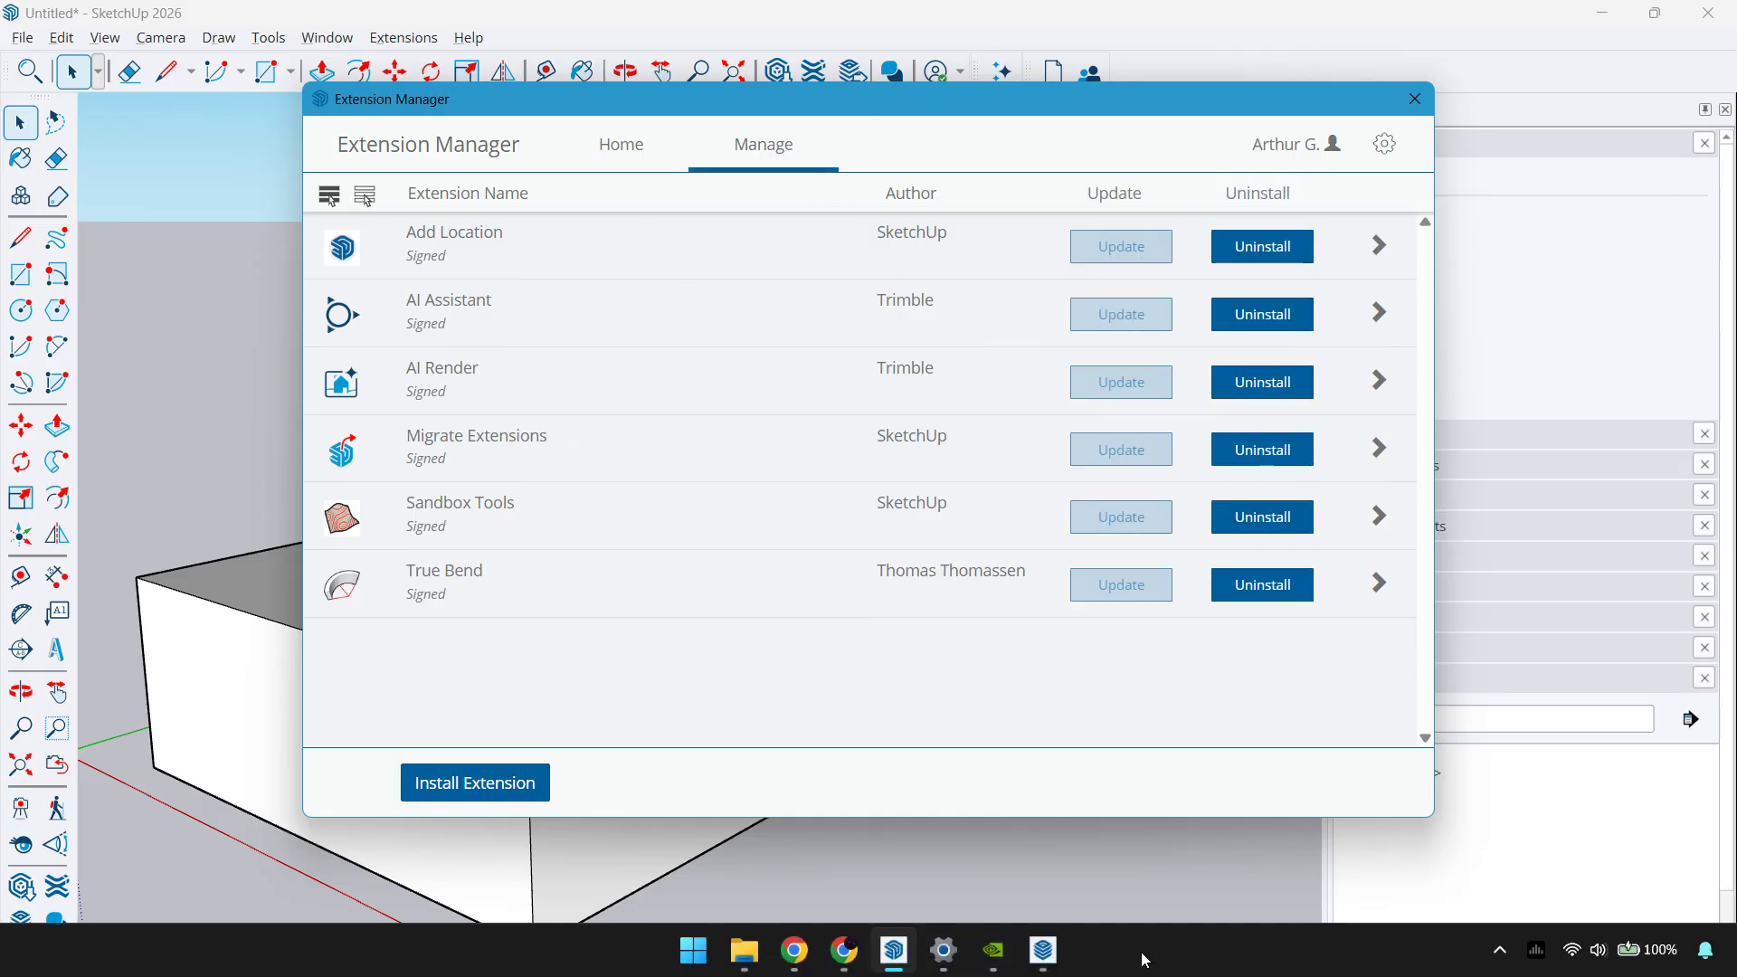
# Switch to File Explorer, return to the SketchUp folder inside SketchUp 2026 and show its full path.
pyautogui.click(745, 957)
pyautogui.click(30, 69)
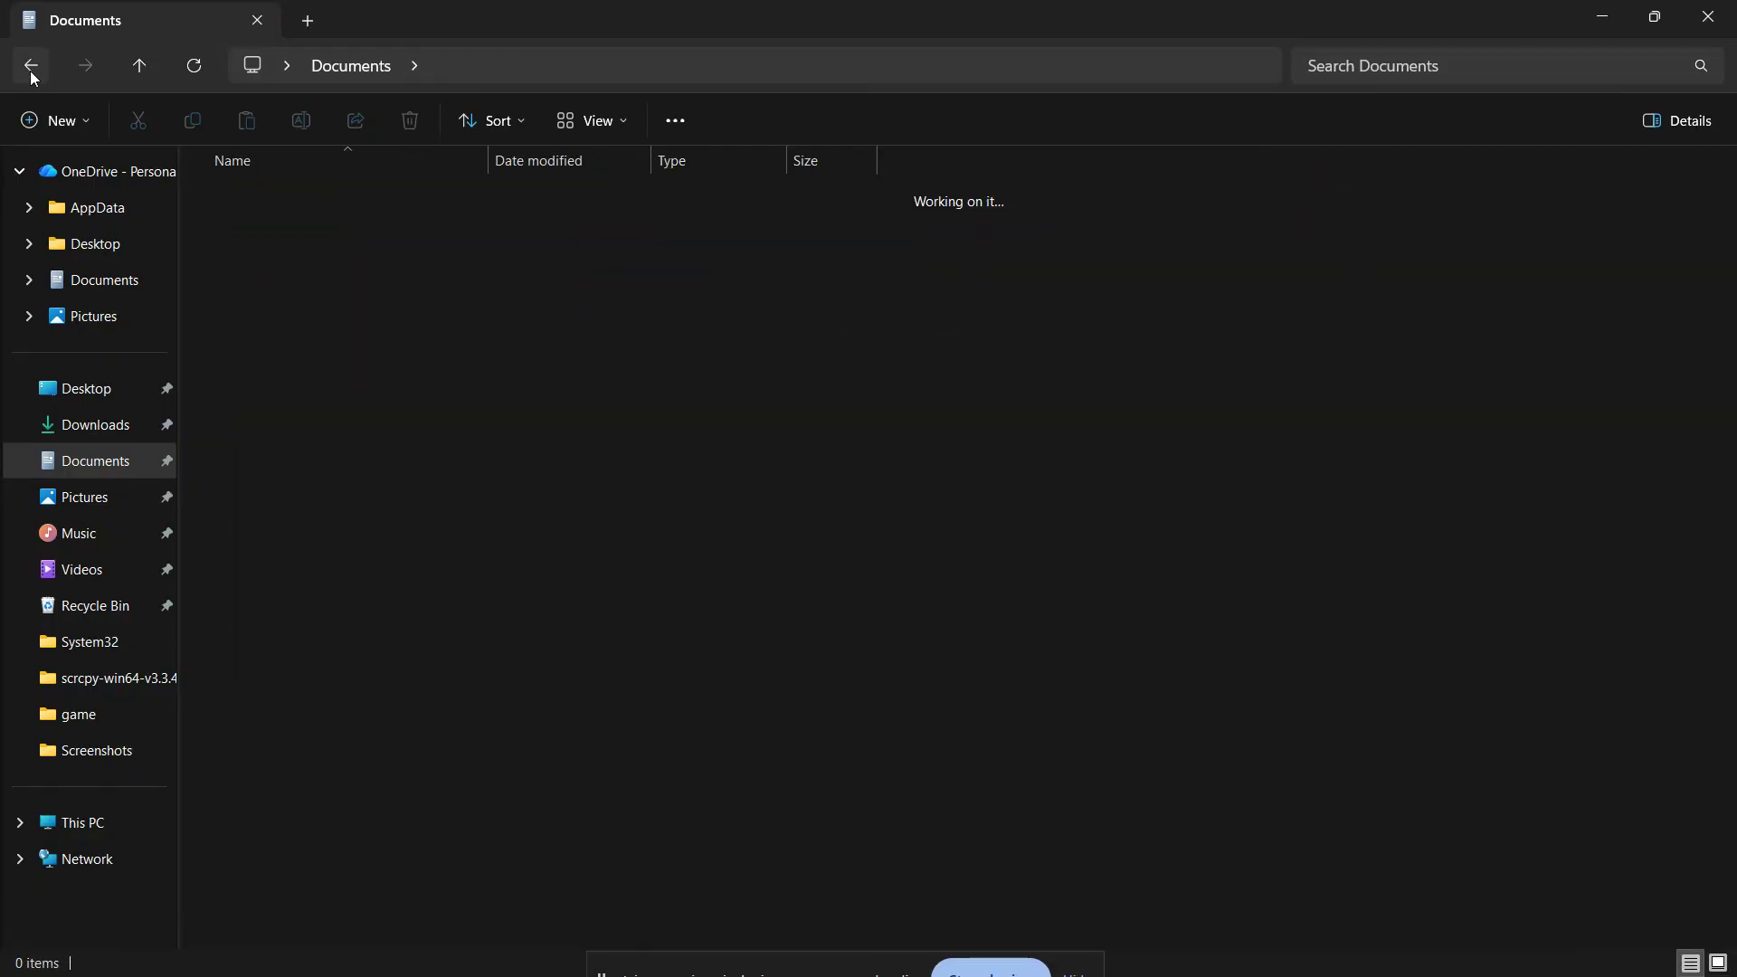
pyautogui.click(30, 68)
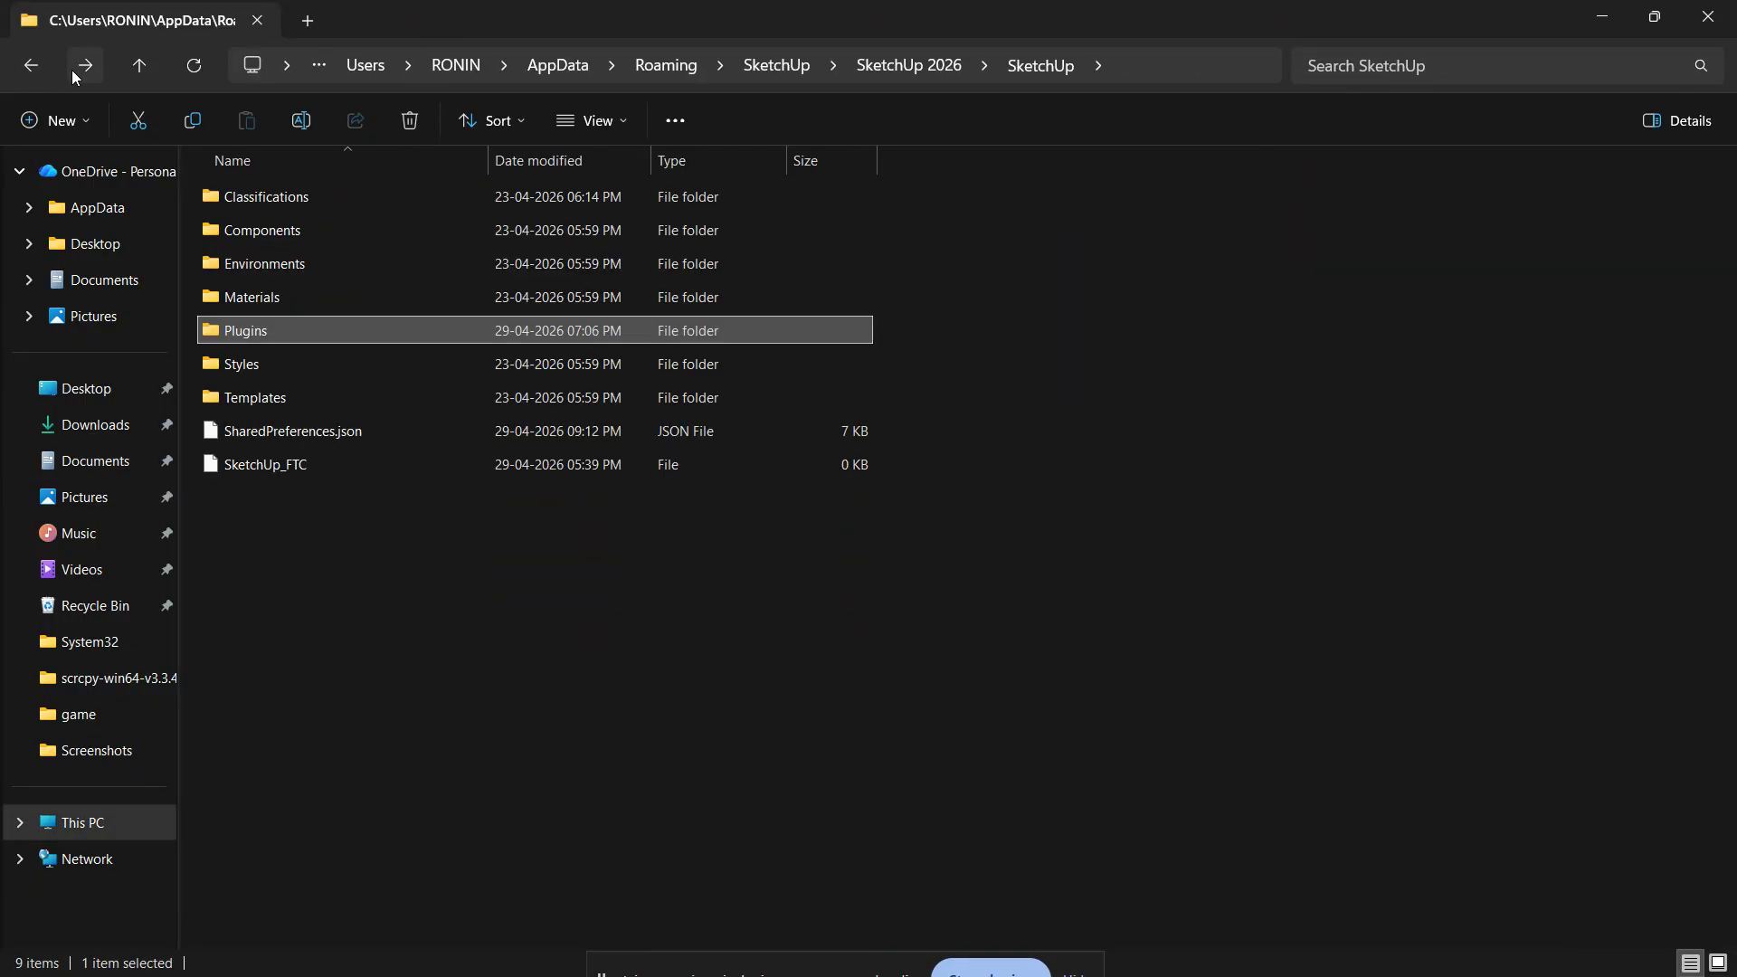
pyautogui.click(882, 66)
pyautogui.click(881, 66)
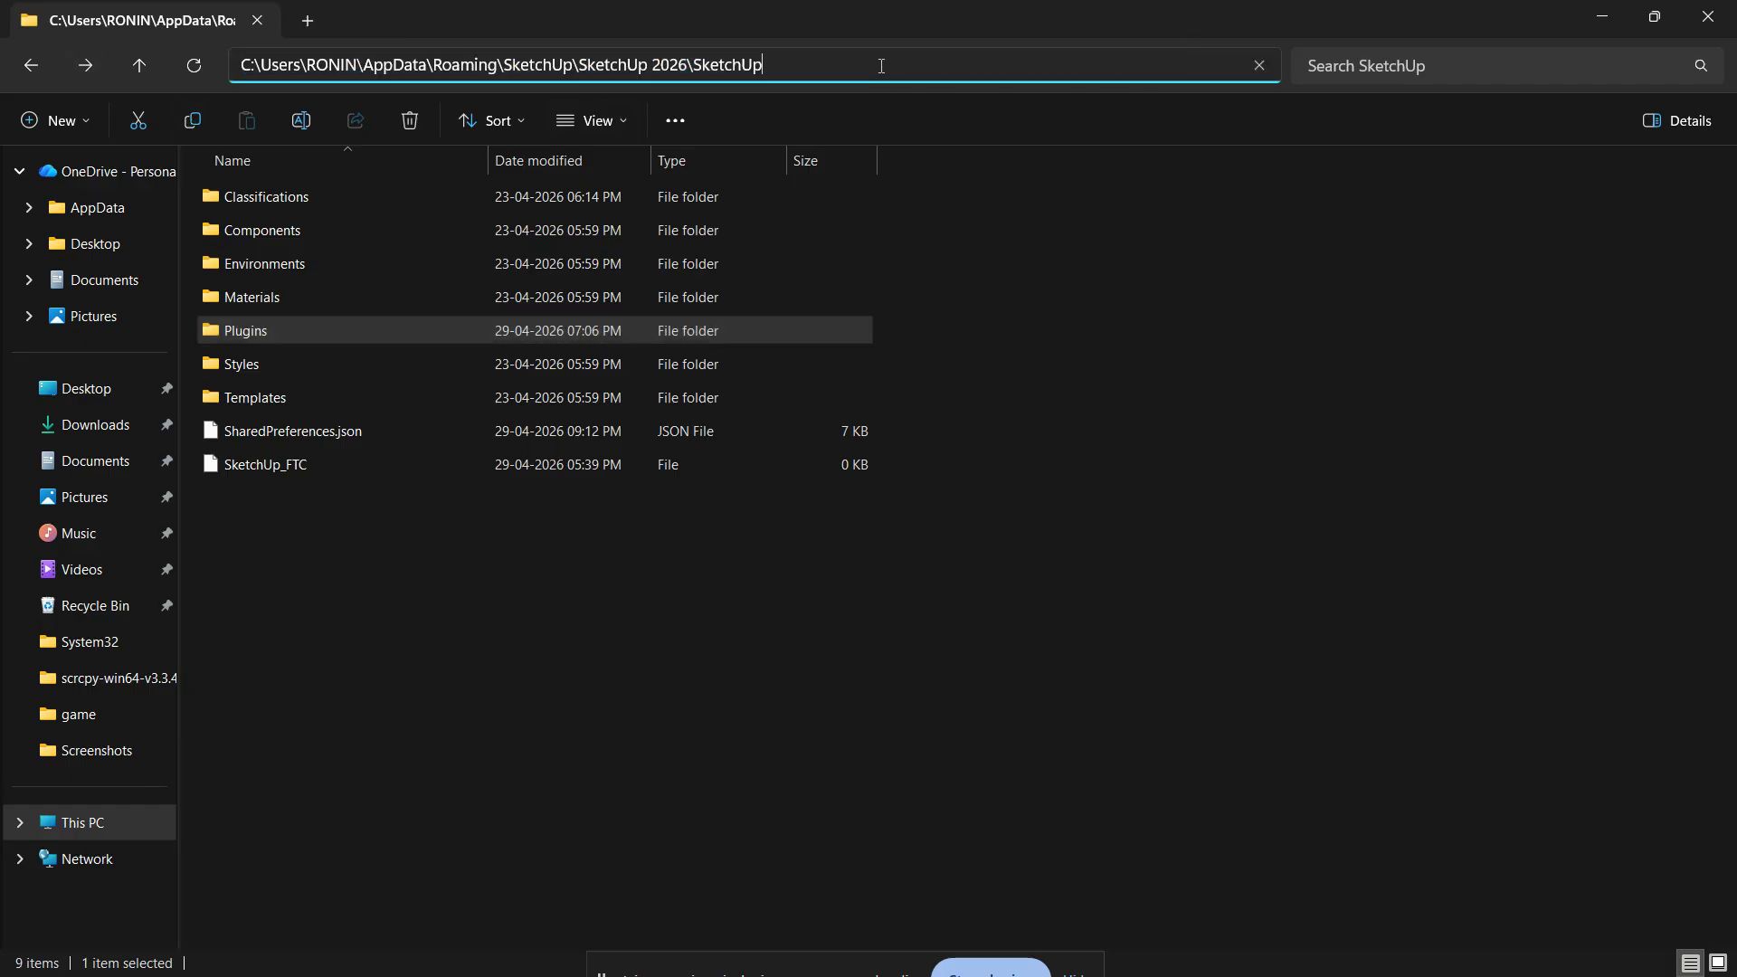
# Open the Plugins folder inside the SketchUp folder and view the available options for the tt_truebend folder without changing it.
pyautogui.moveTo(820, 65); pyautogui.dragTo(239, 64)
pyautogui.click(823, 66)
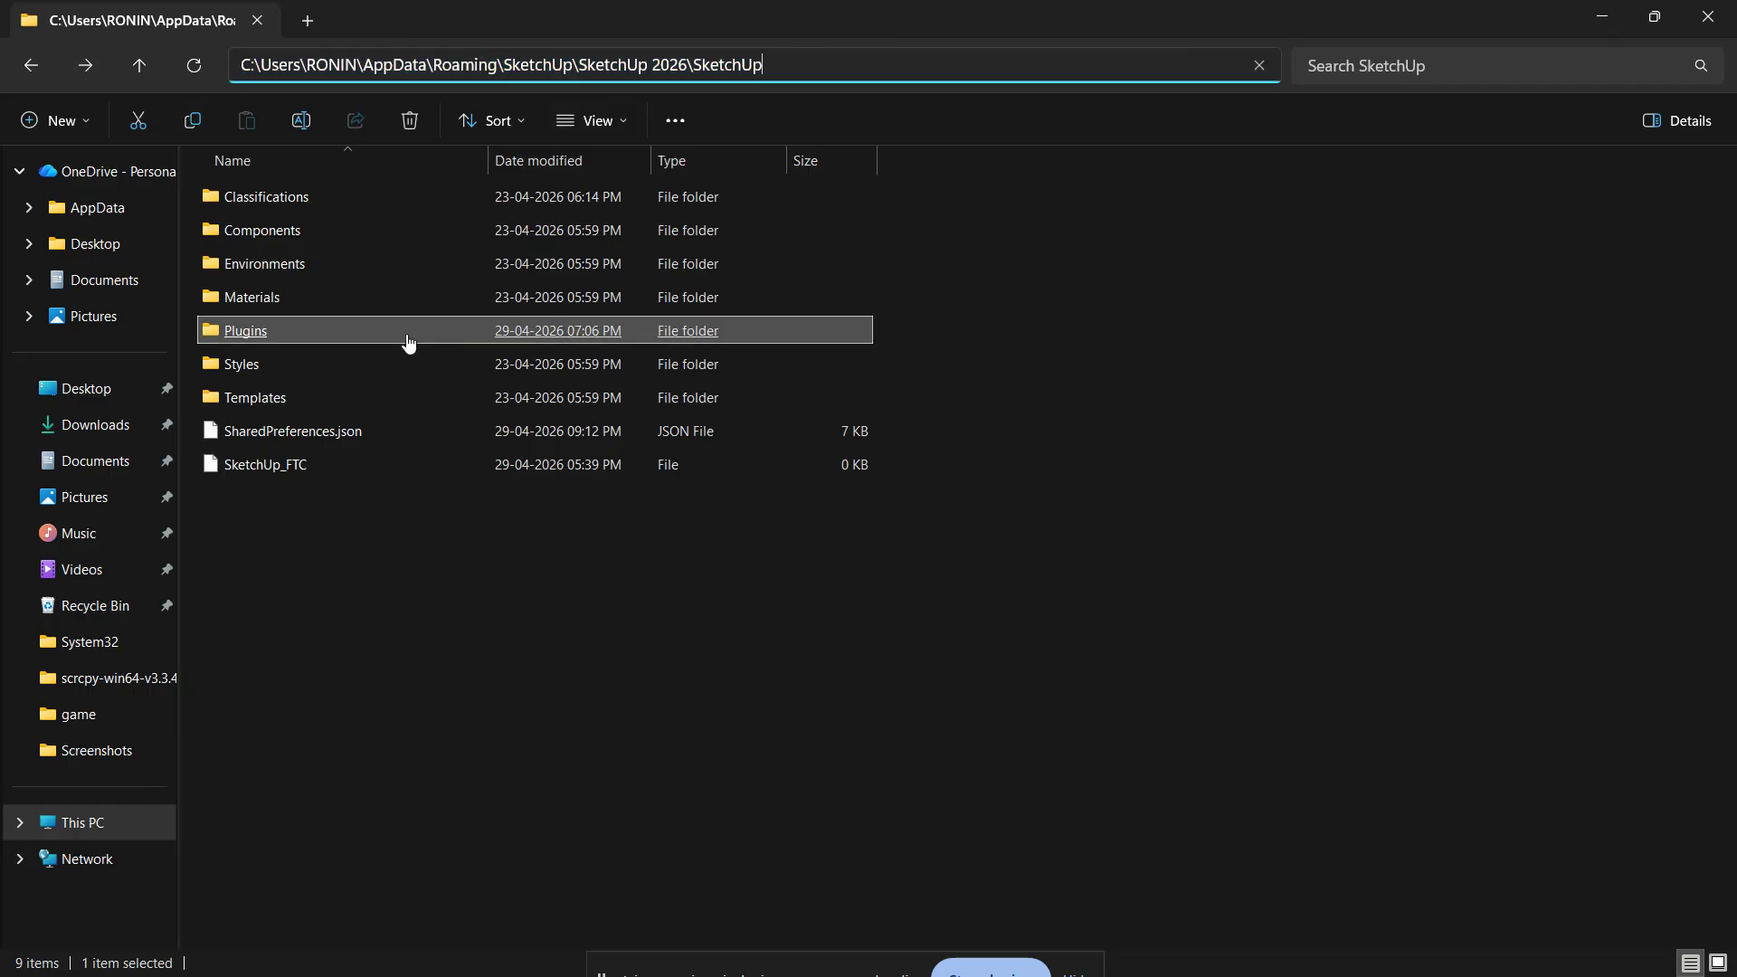
pyautogui.doubleClick(357, 332)
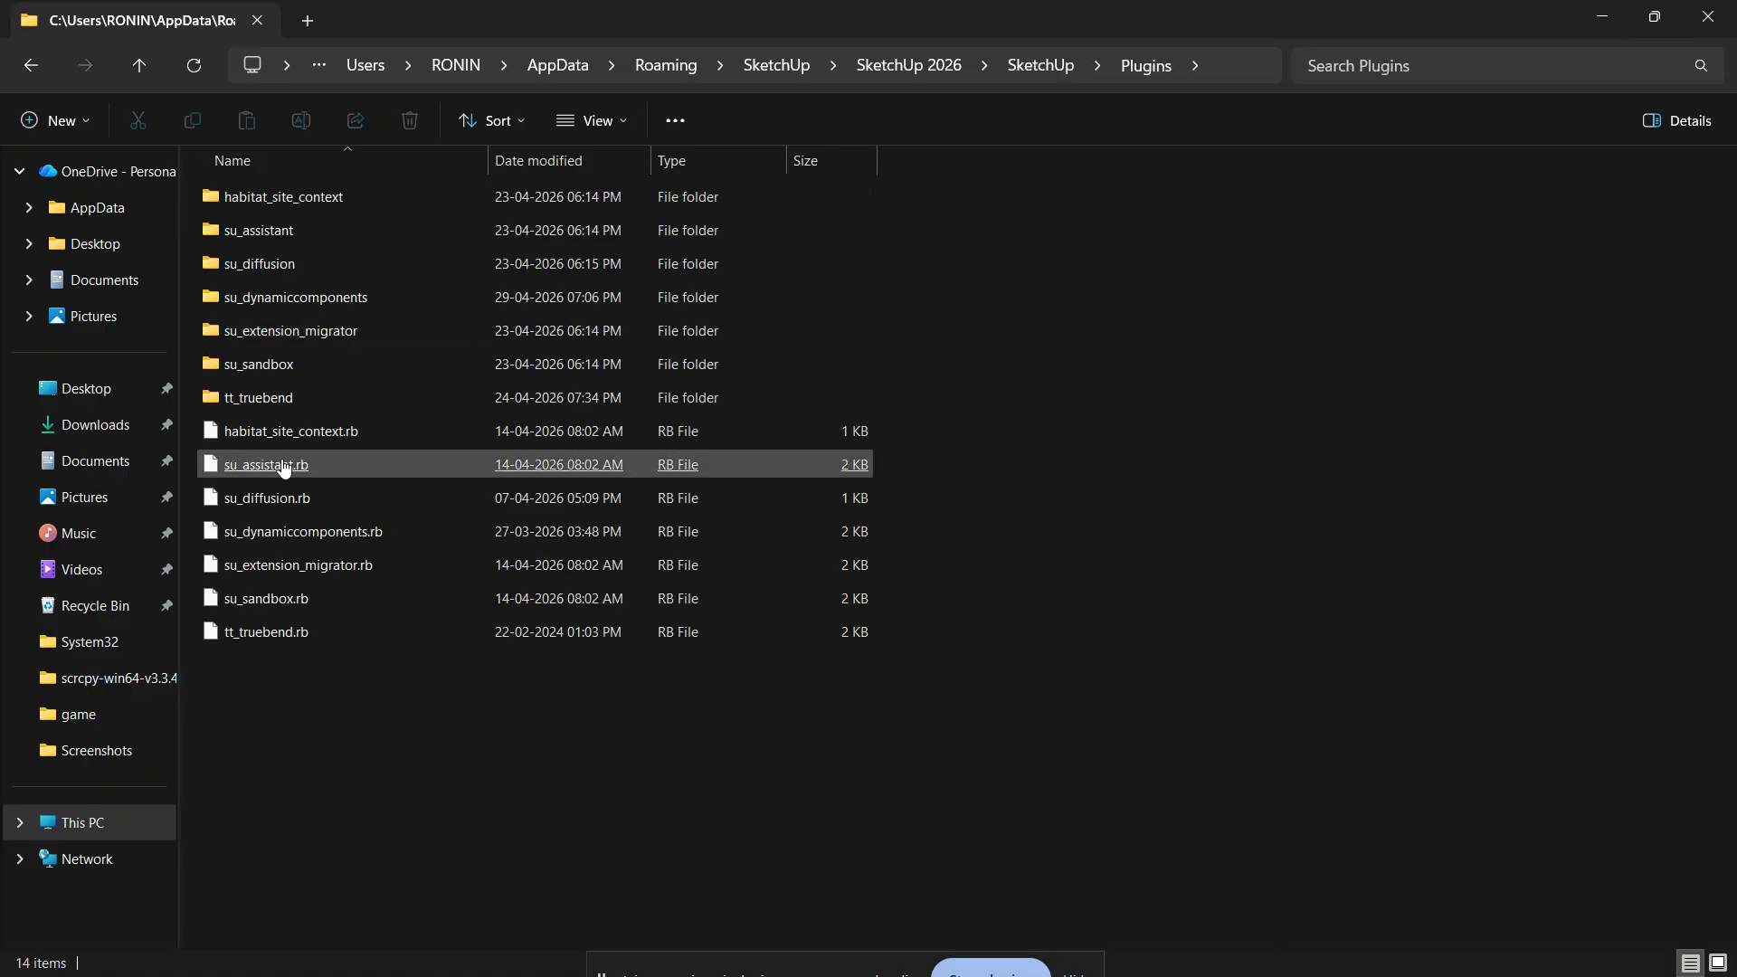
pyautogui.rightClick(246, 396)
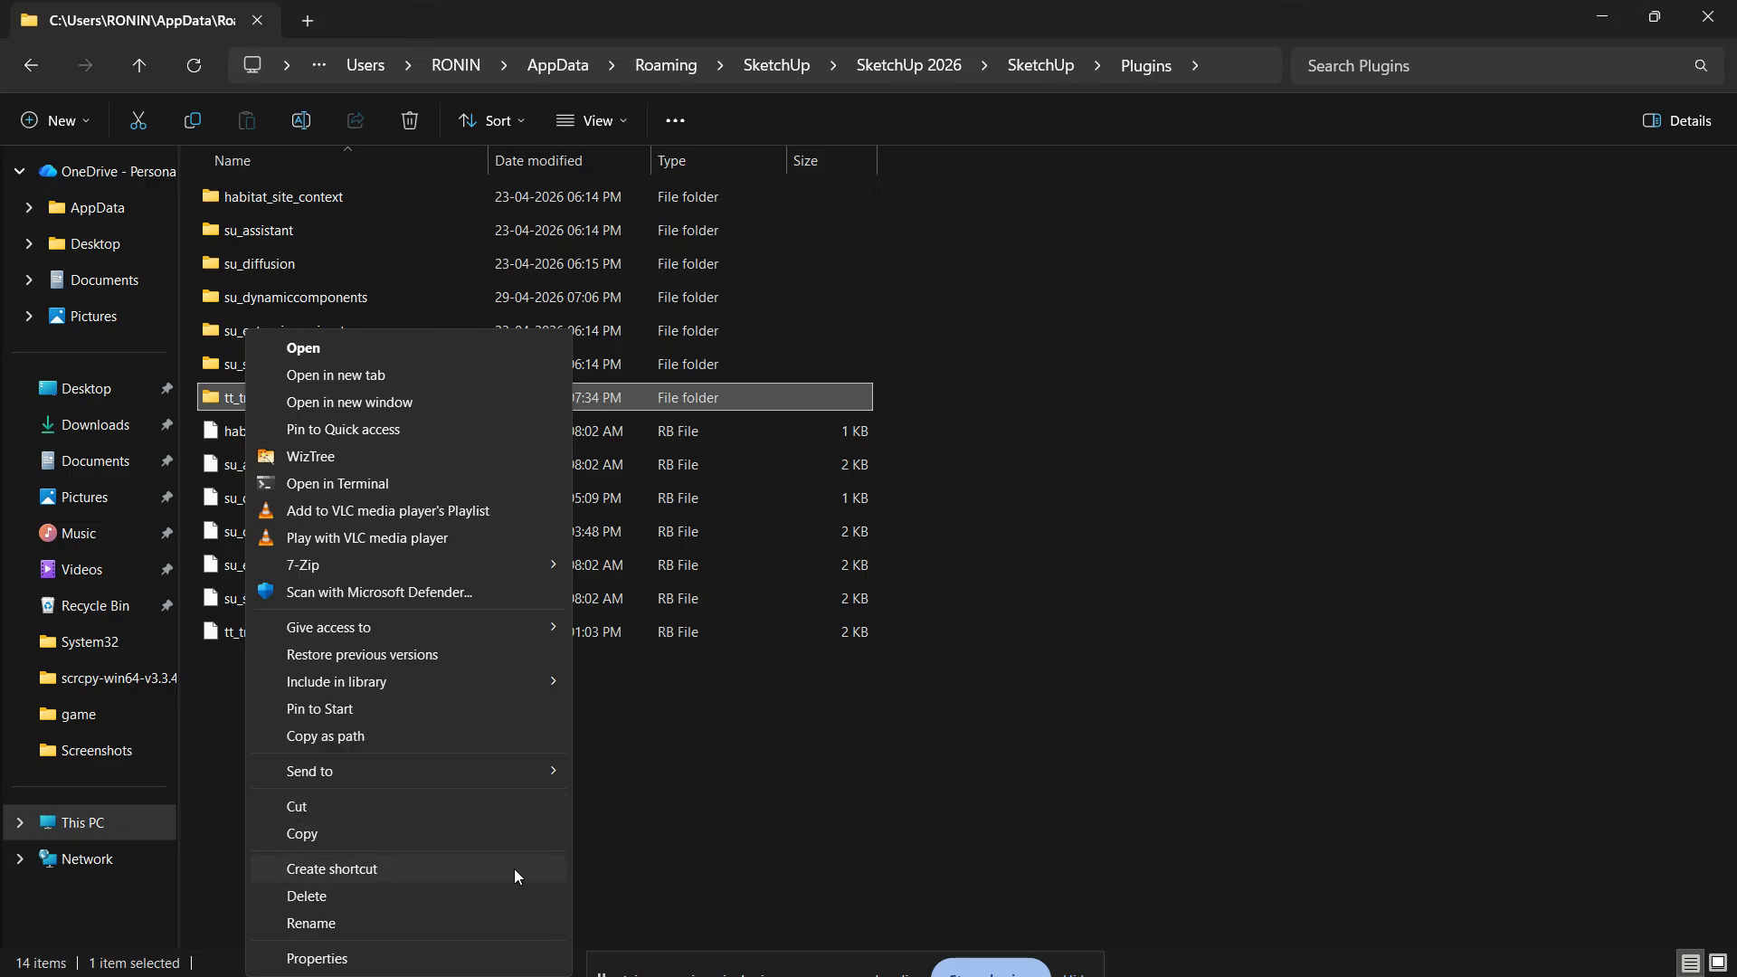
pyautogui.click(724, 828)
# Switch to SketchUp, try toggling the True Bend extension off and back on, and close the Extension Manager without applying changes.
pyautogui.moveTo(1047, 965)
pyautogui.click(941, 955)
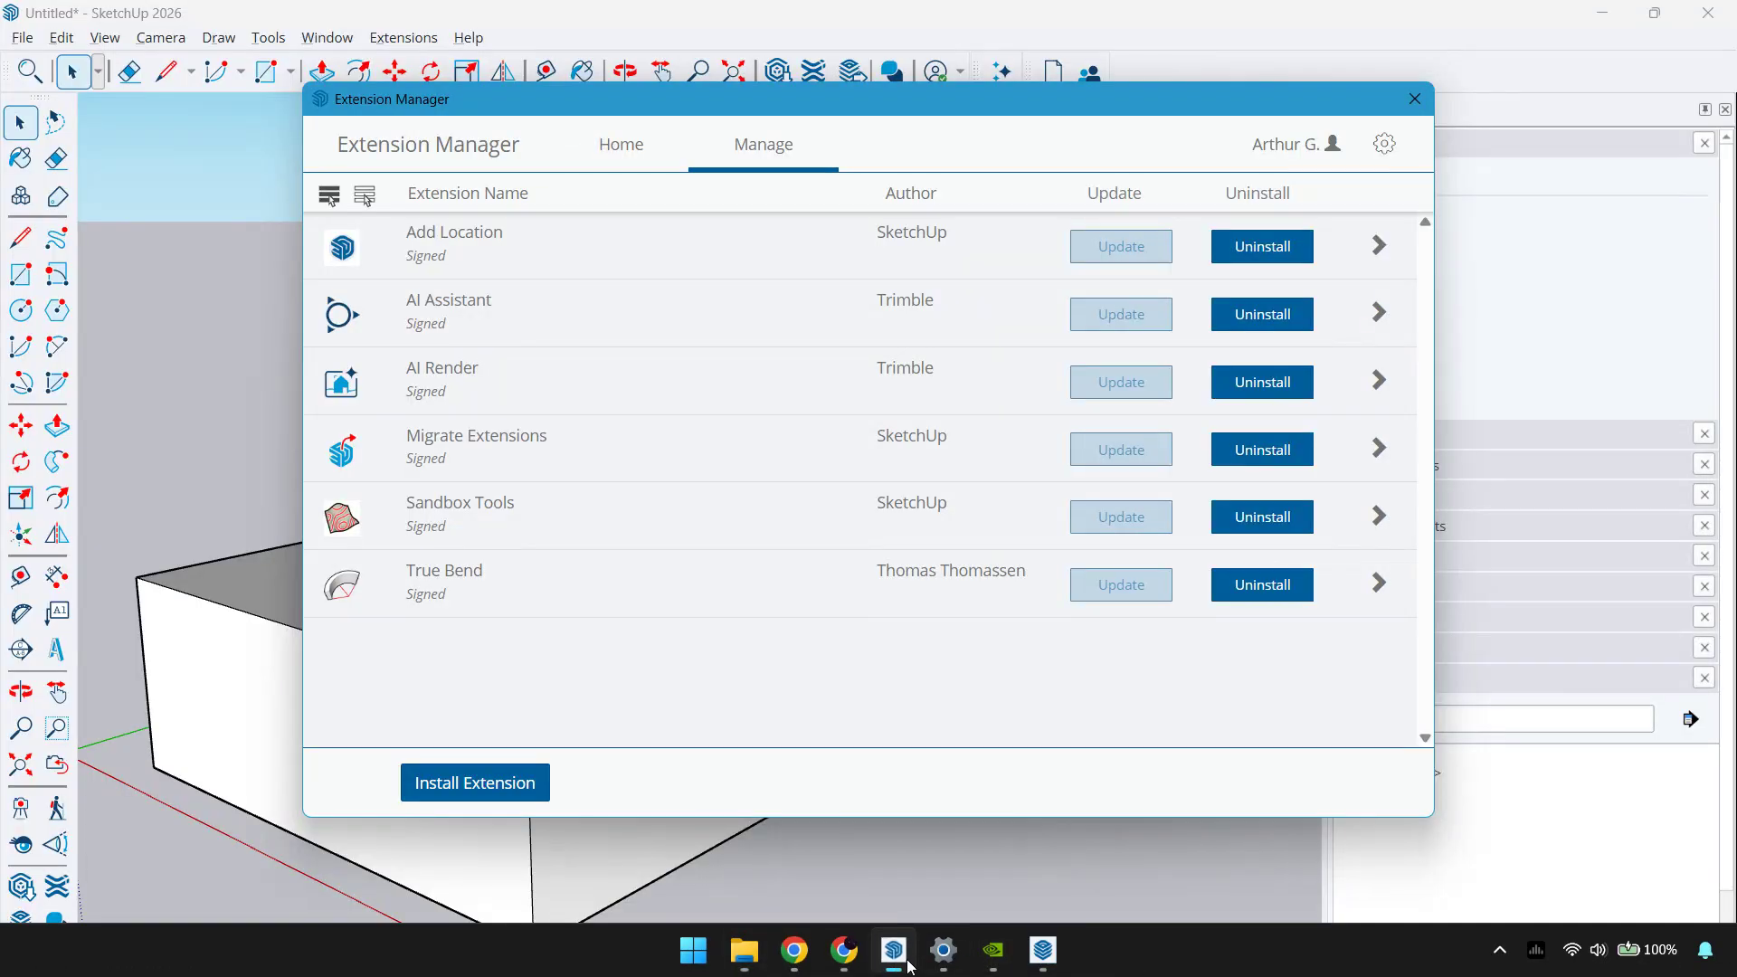
pyautogui.click(663, 148)
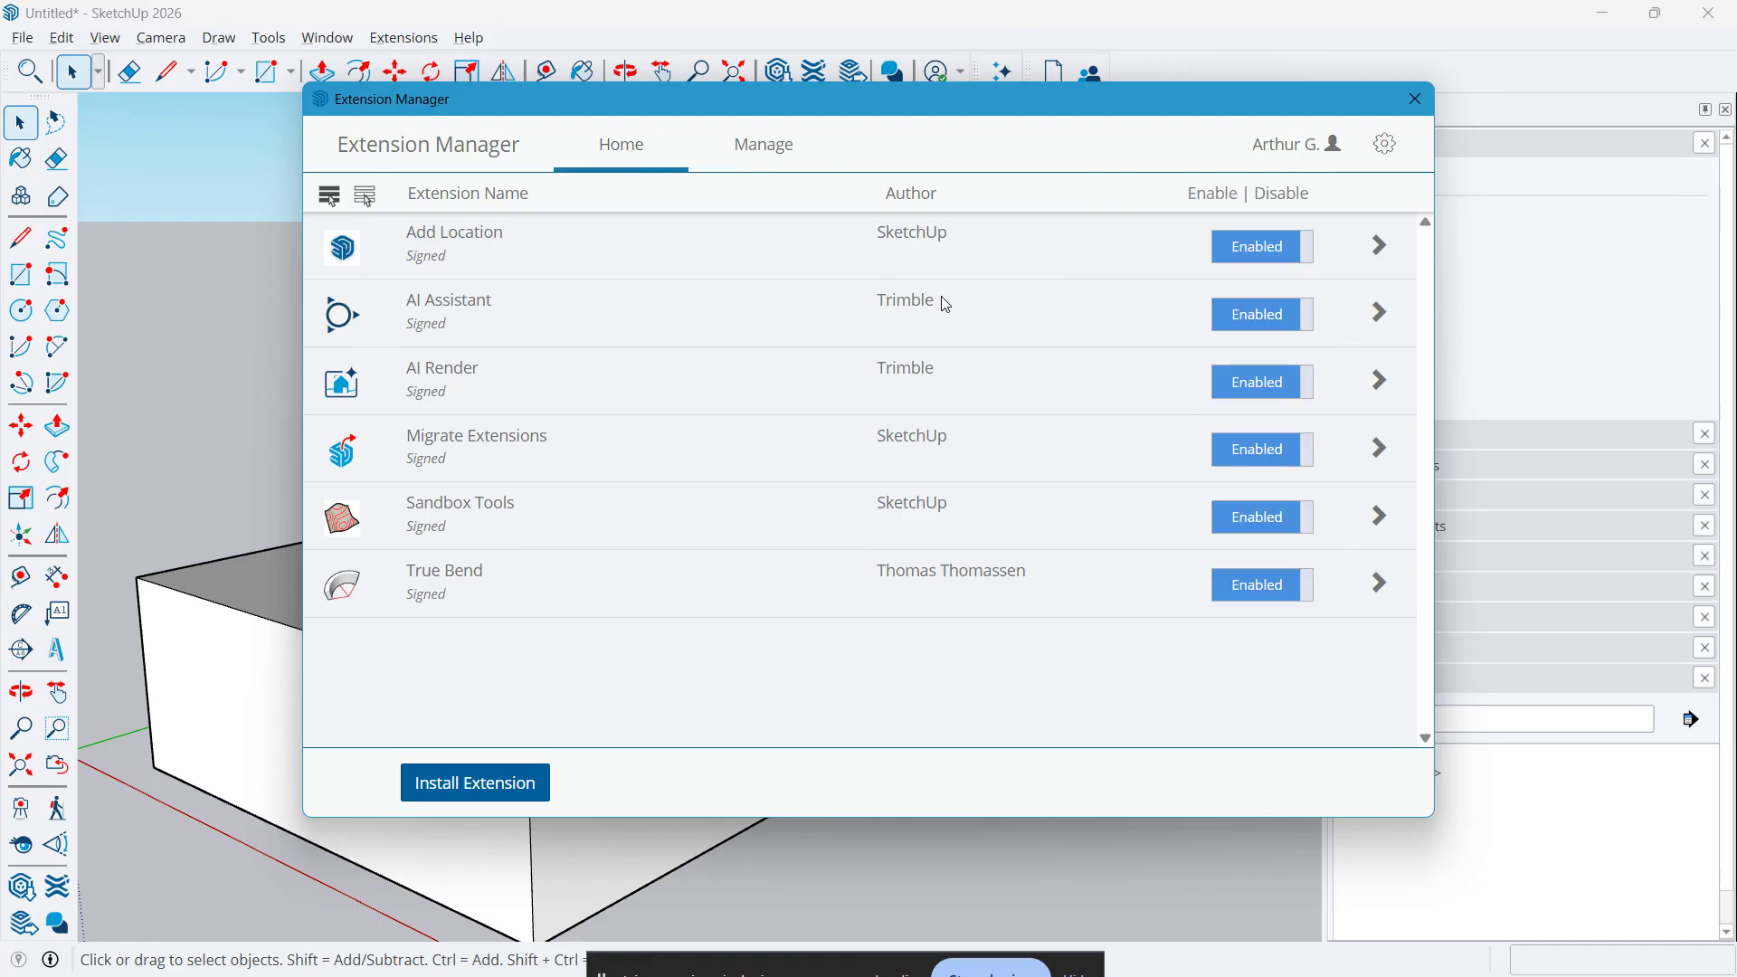
pyautogui.click(1269, 590)
pyautogui.click(1266, 605)
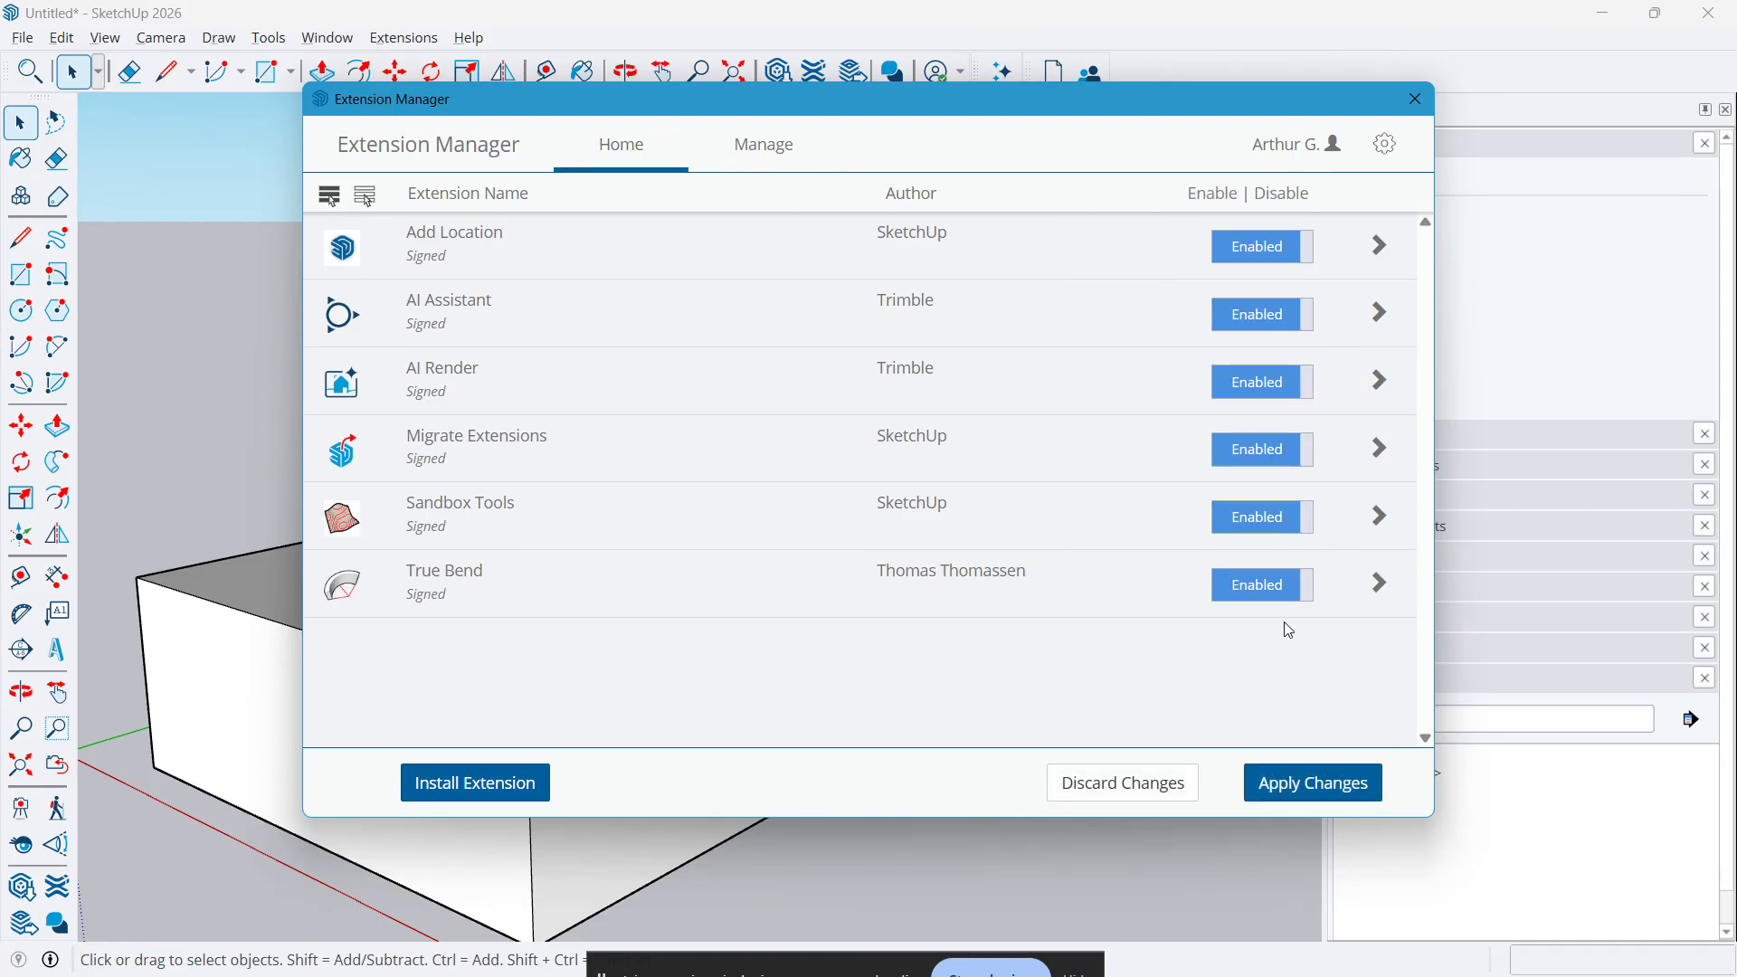
pyautogui.click(1423, 96)
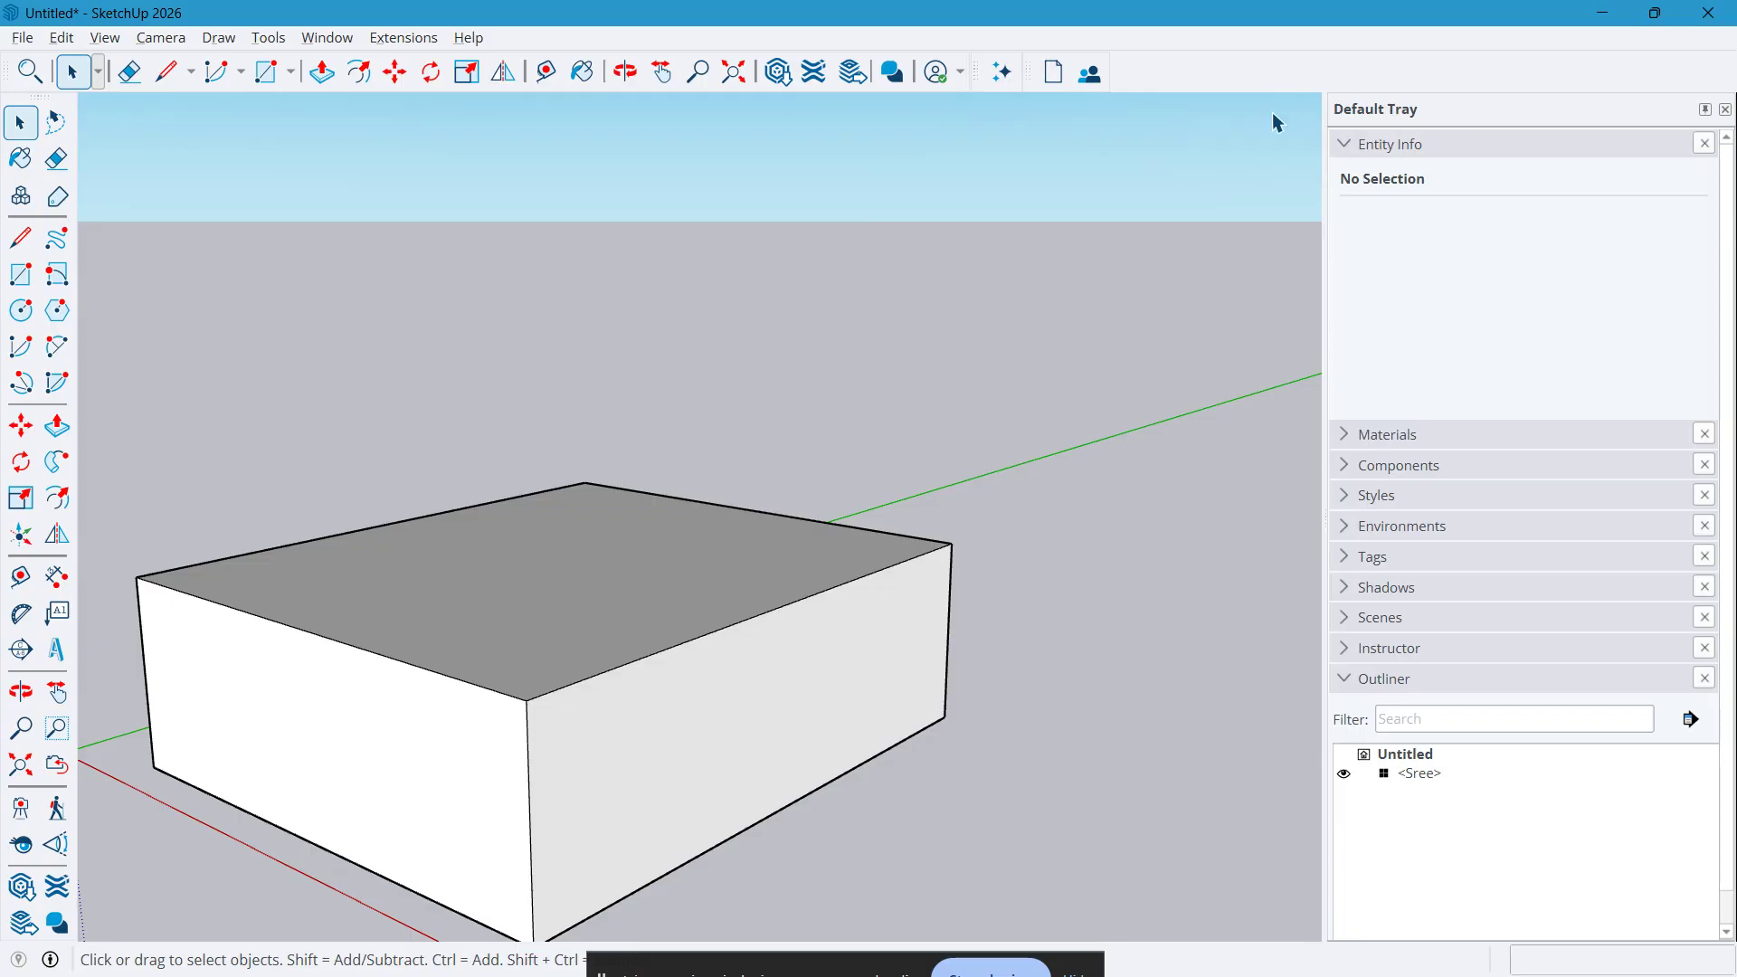
# Try to open Untitled.skp from the Documents folder, then cancel saving the current model.
pyautogui.moveTo(1177, 976)
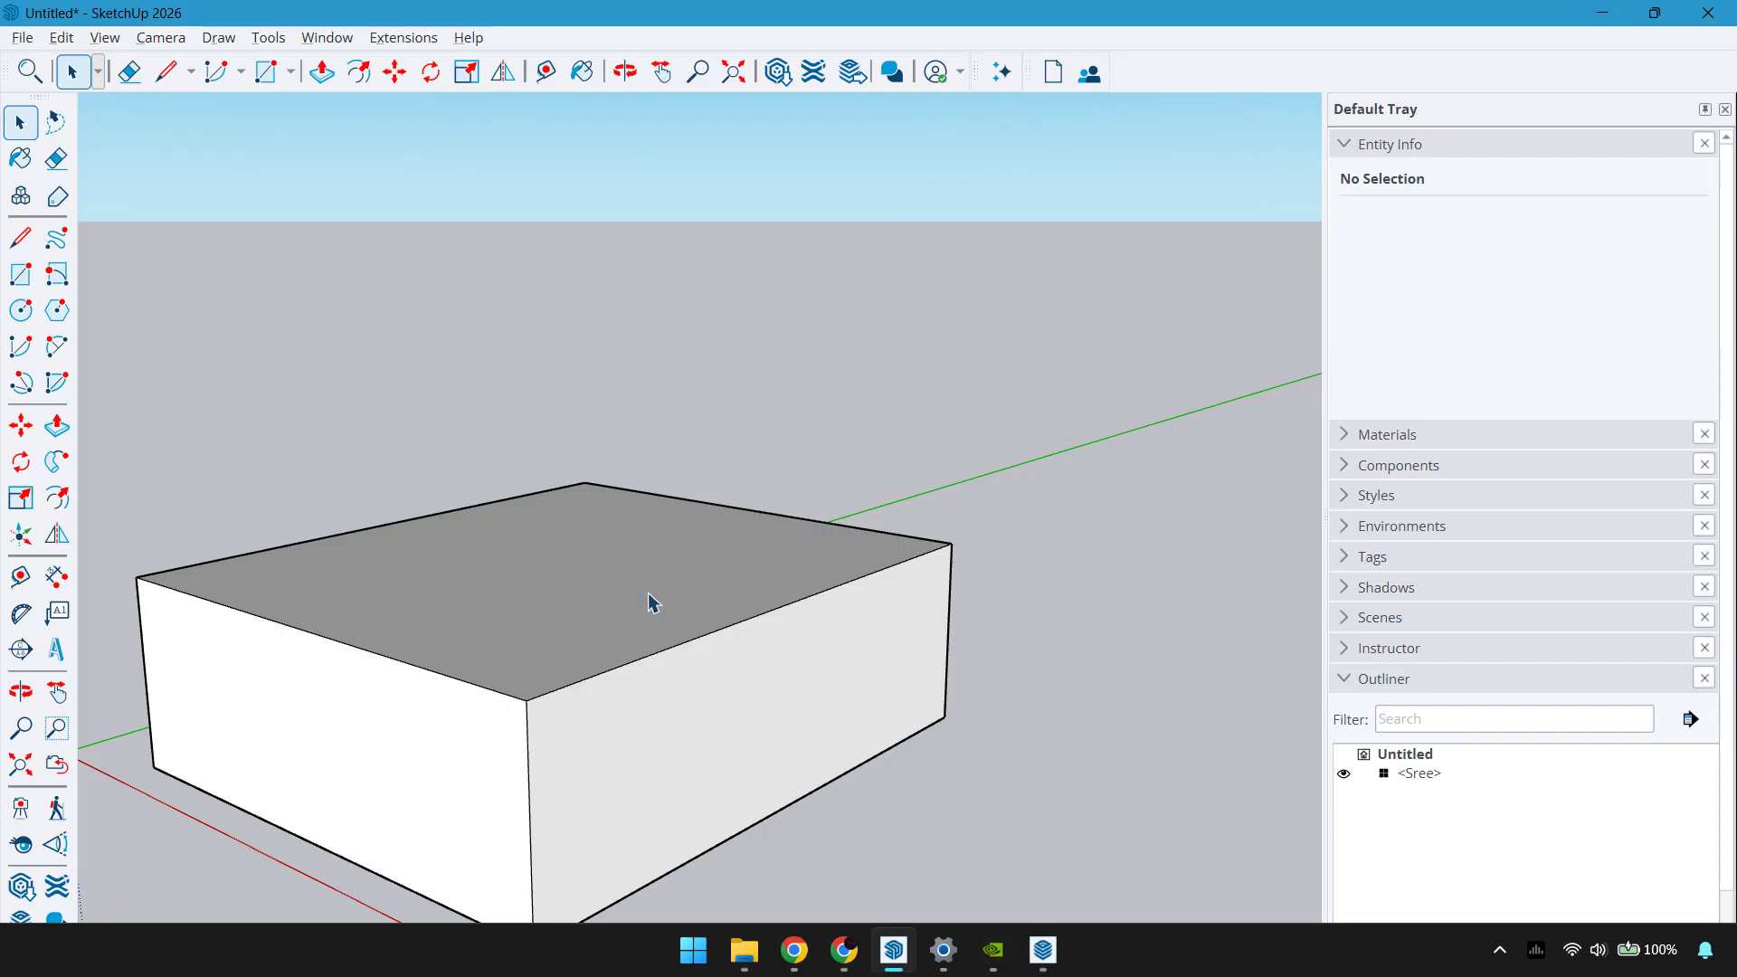
pyautogui.click(22, 37)
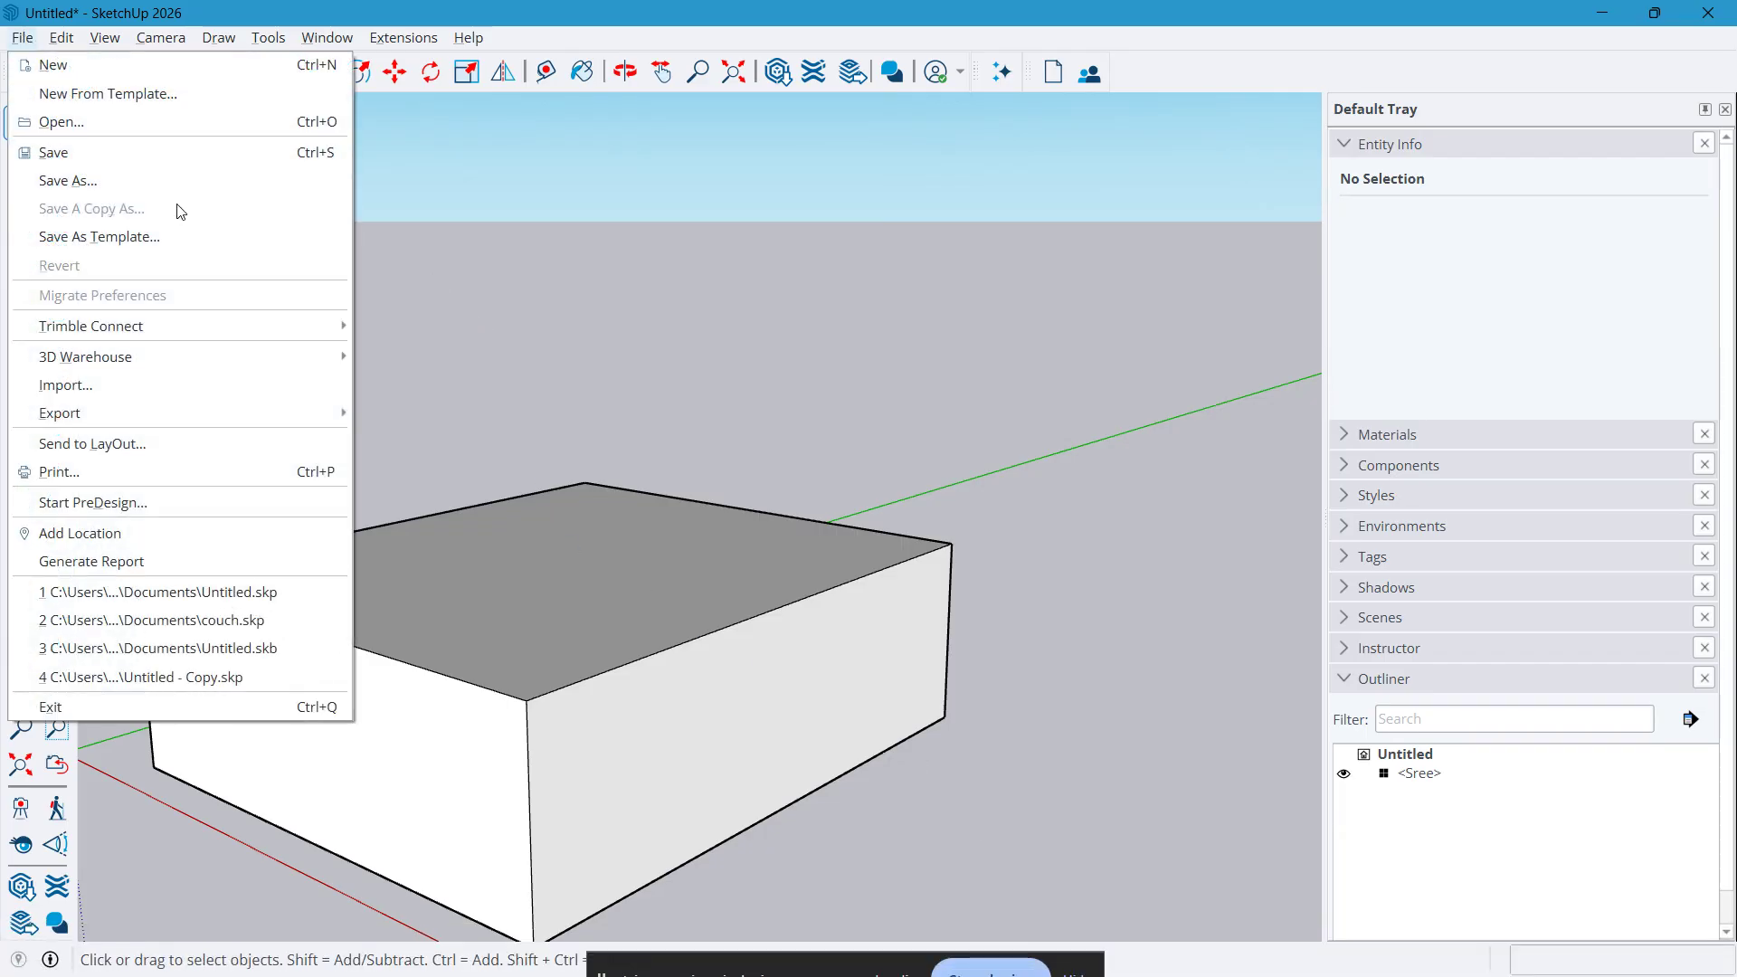
pyautogui.click(270, 123)
pyautogui.scroll(-2, 531, 398)
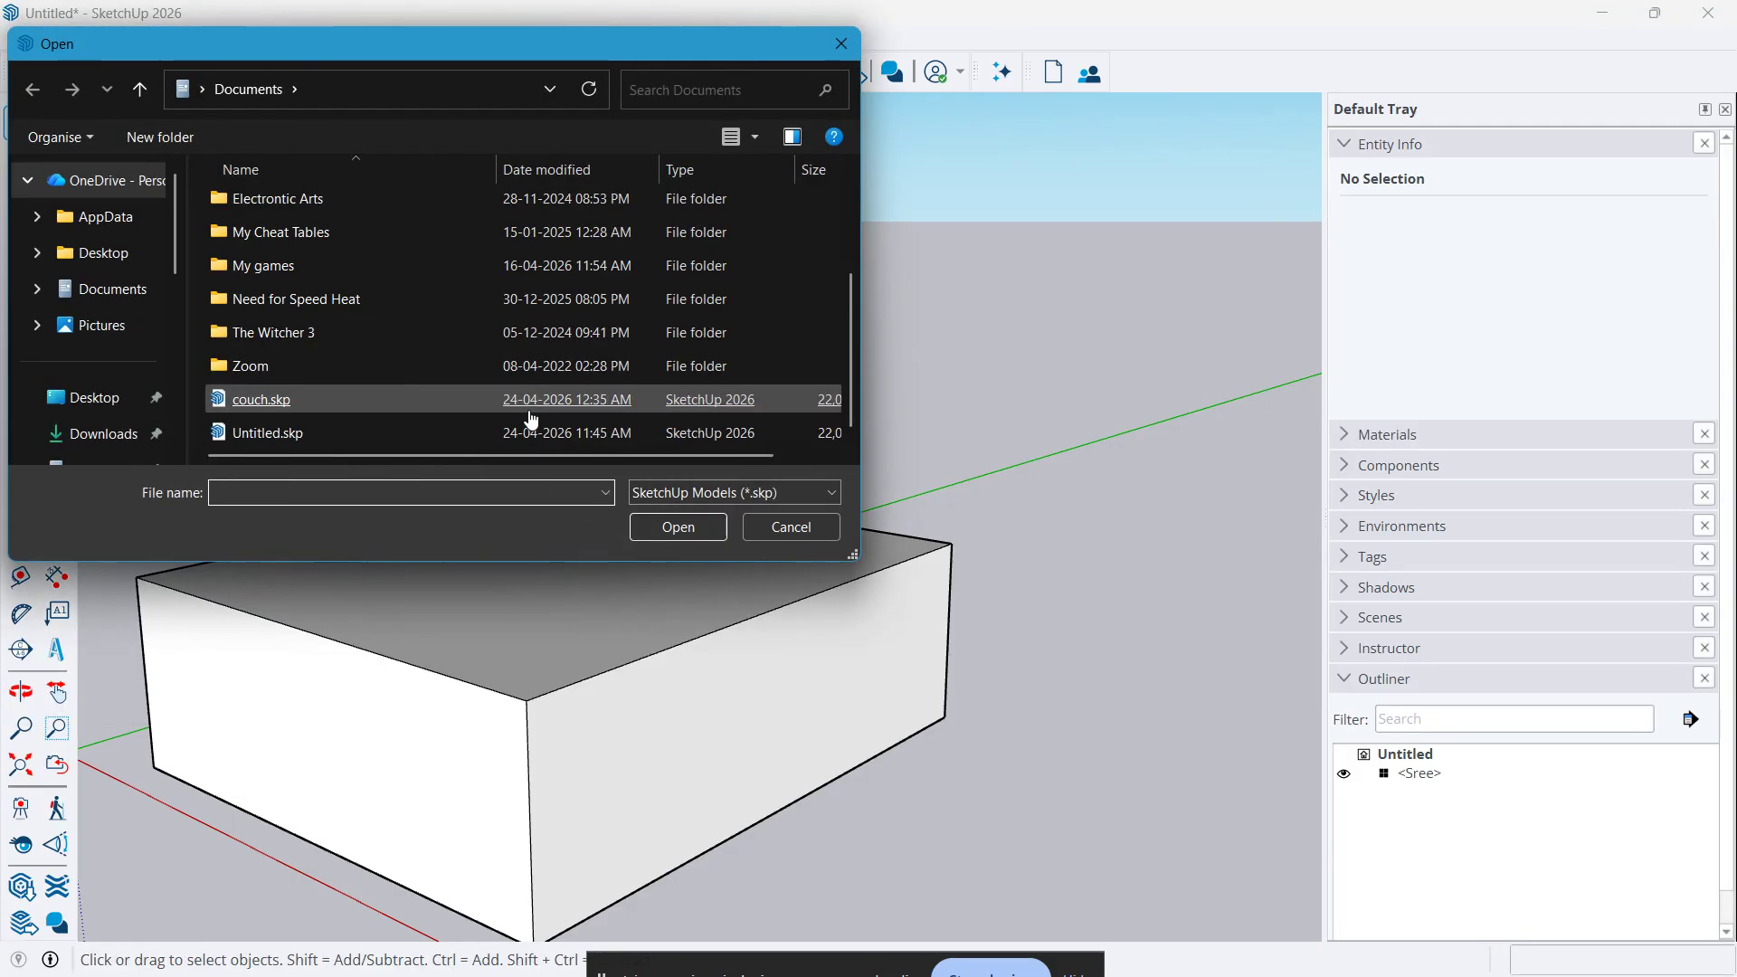
pyautogui.doubleClick(532, 434)
pyautogui.click(782, 512)
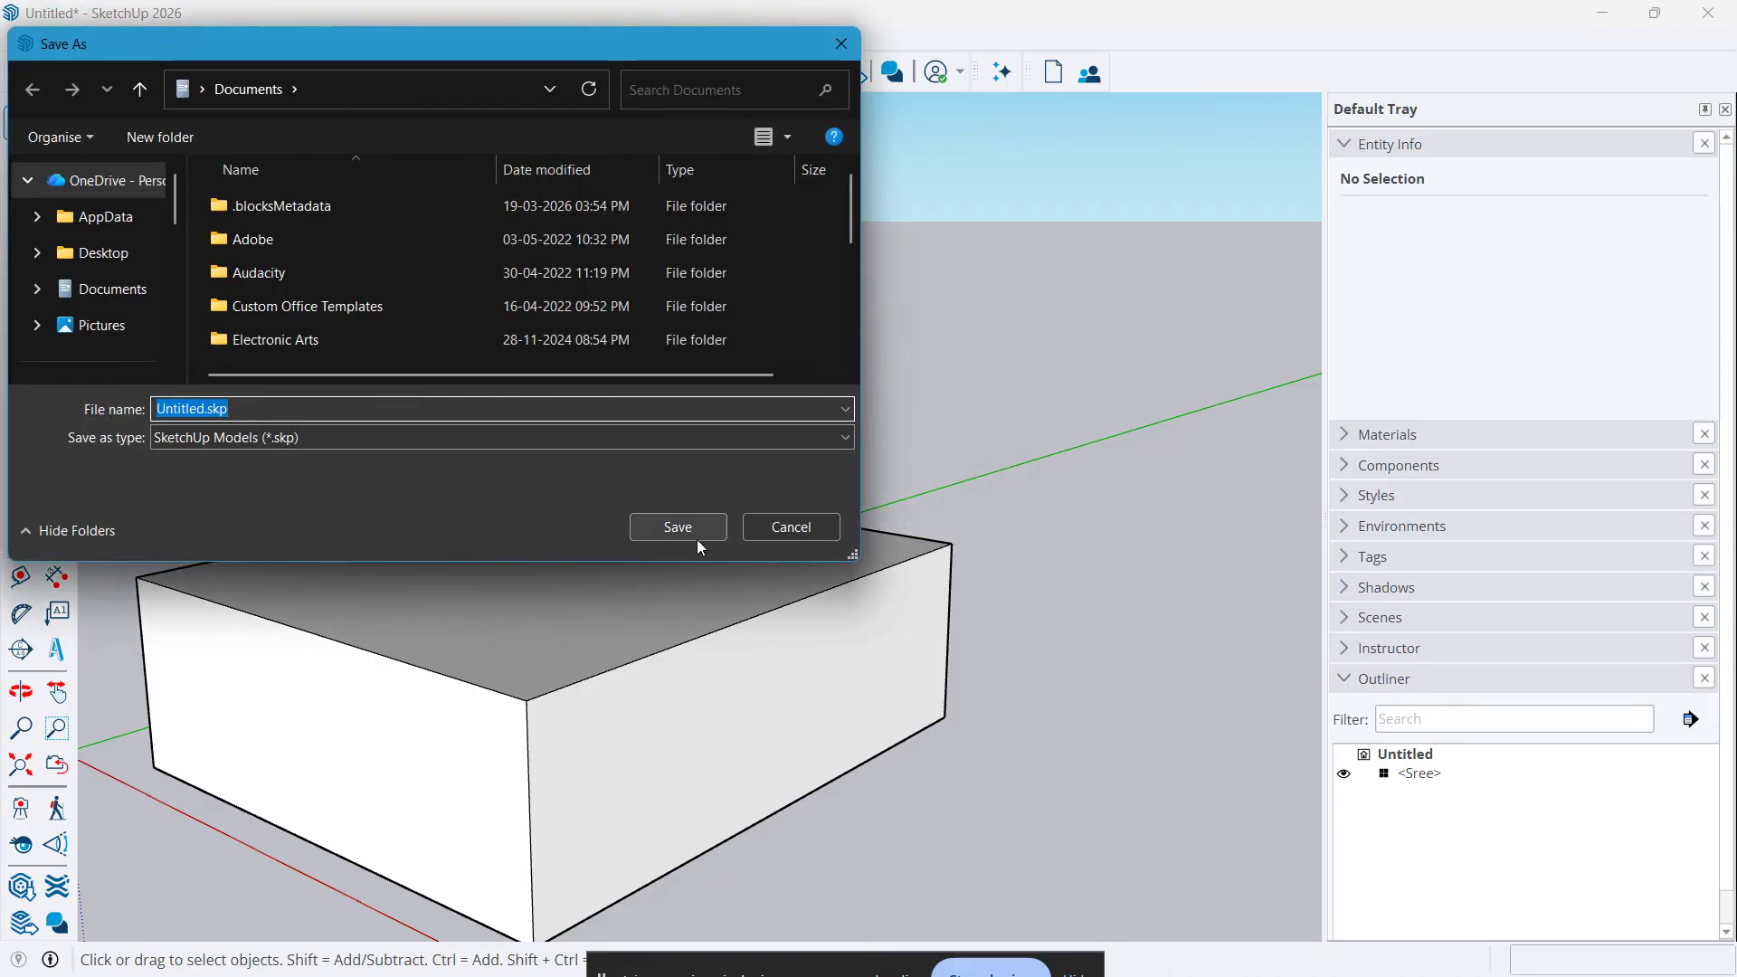
pyautogui.click(789, 538)
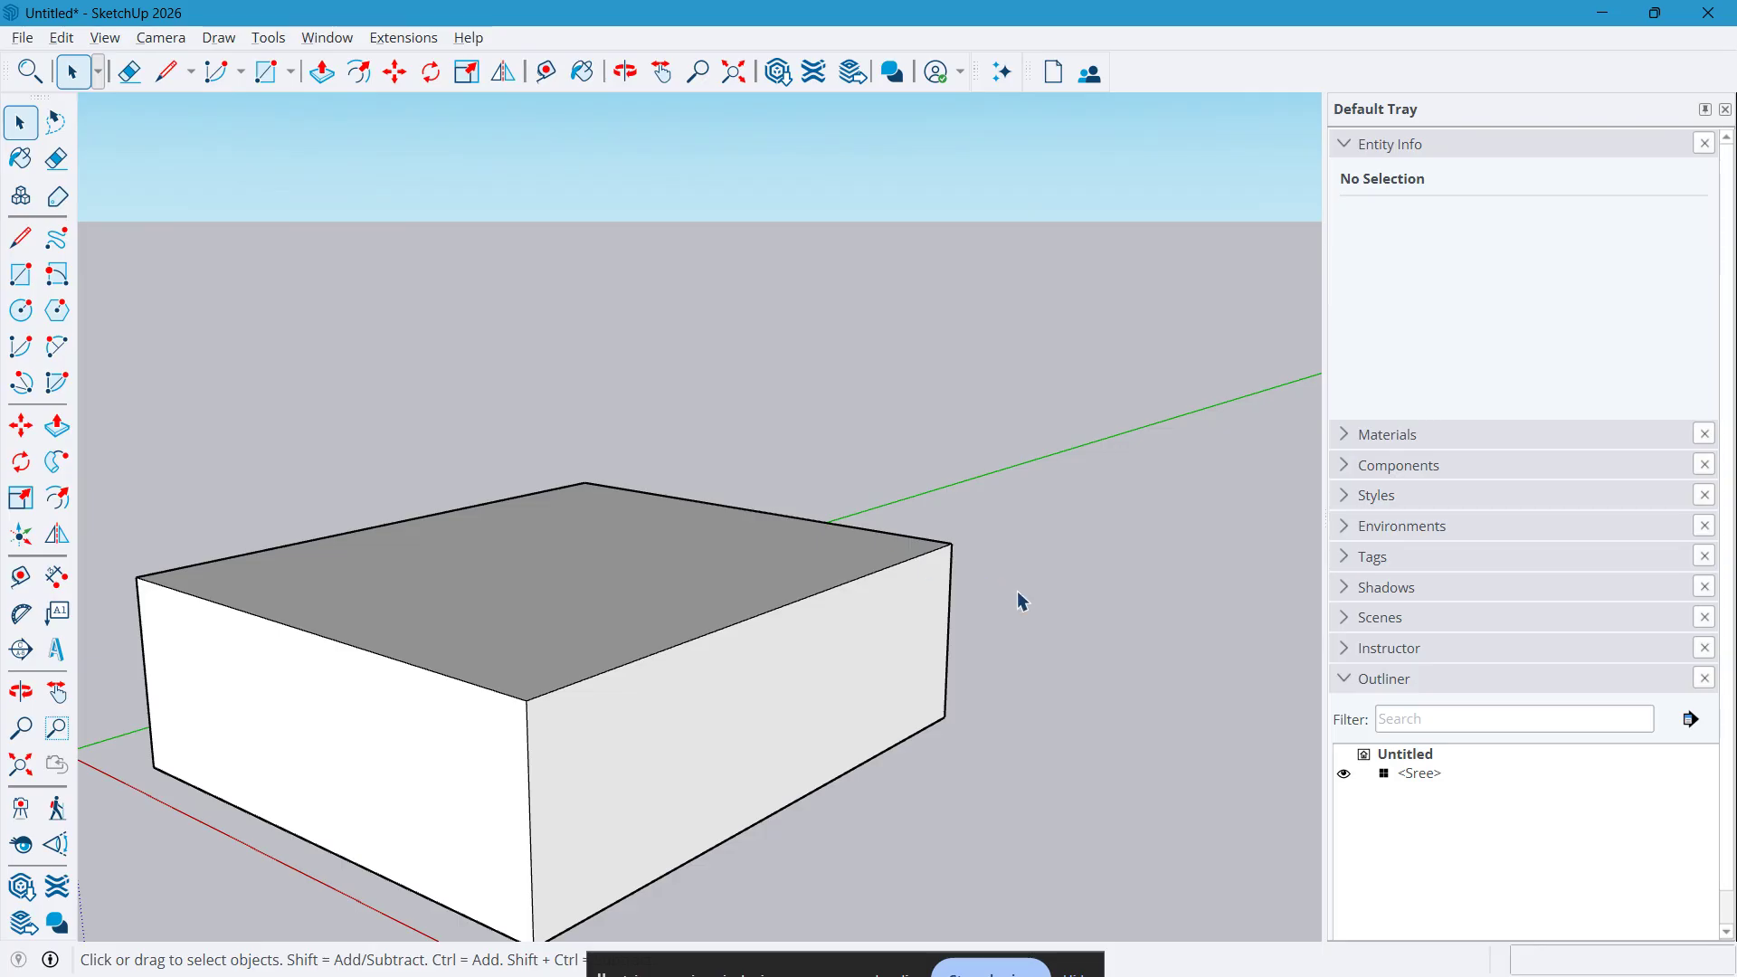